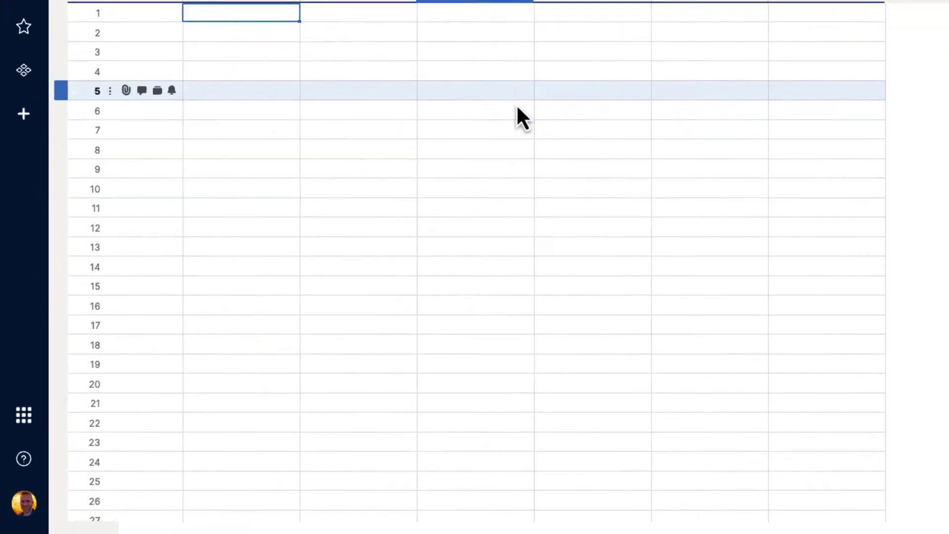
# - Open Group Management from the Account avatar menu
pyautogui.click(31, 495)
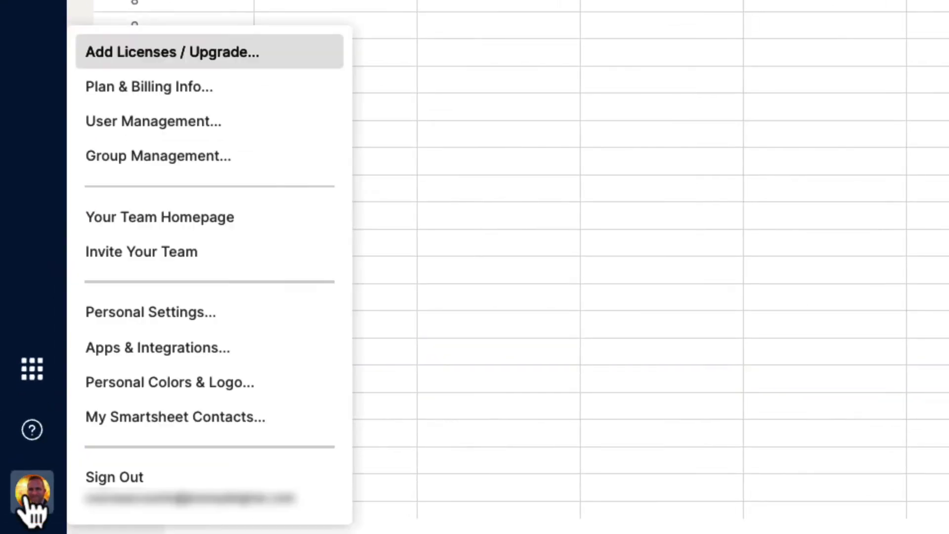
pyautogui.click(273, 160)
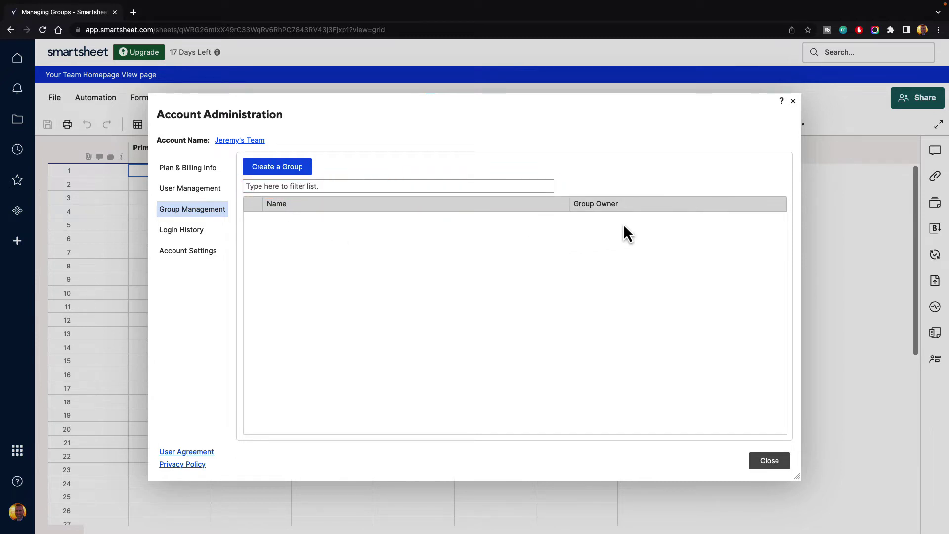
# - Create a new group named 'Marketing Department'
pyautogui.click(274, 167)
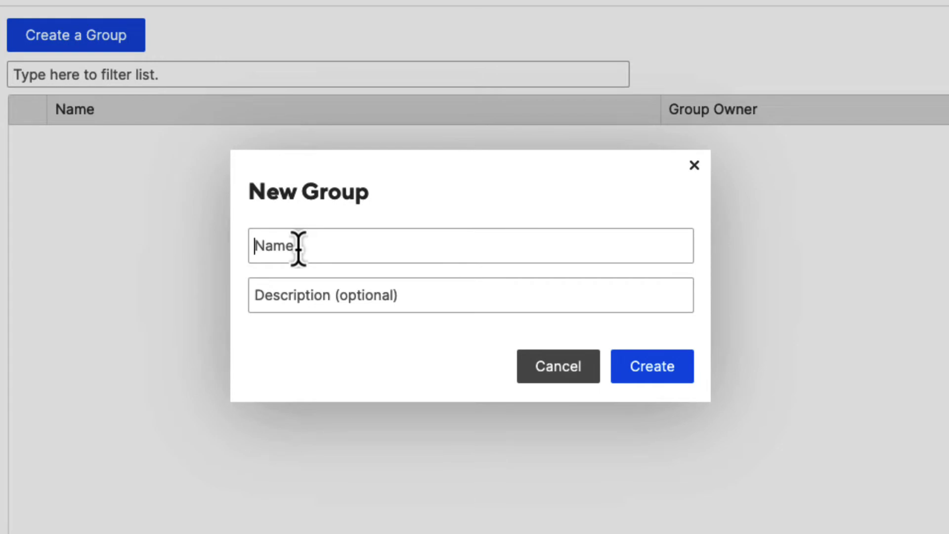
pyautogui.write('Marketing De')
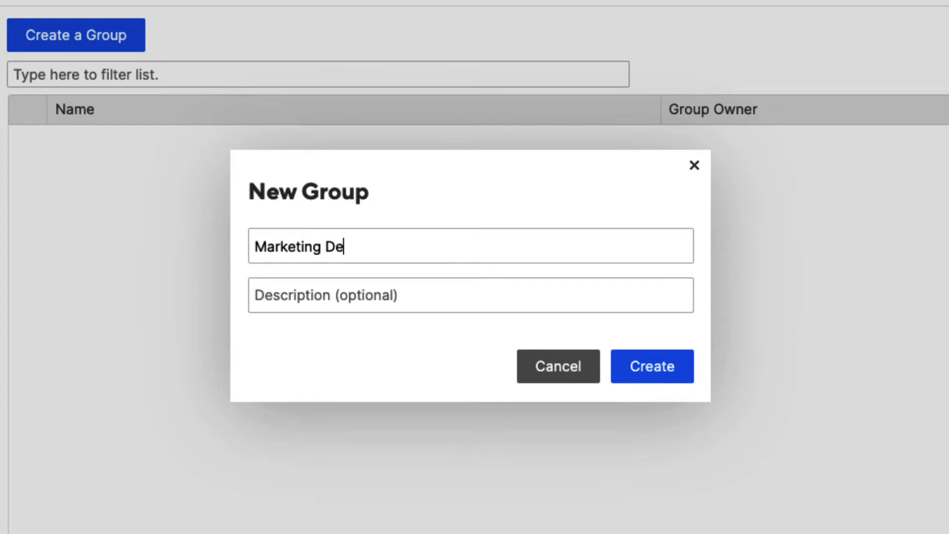
pyautogui.write('partment')
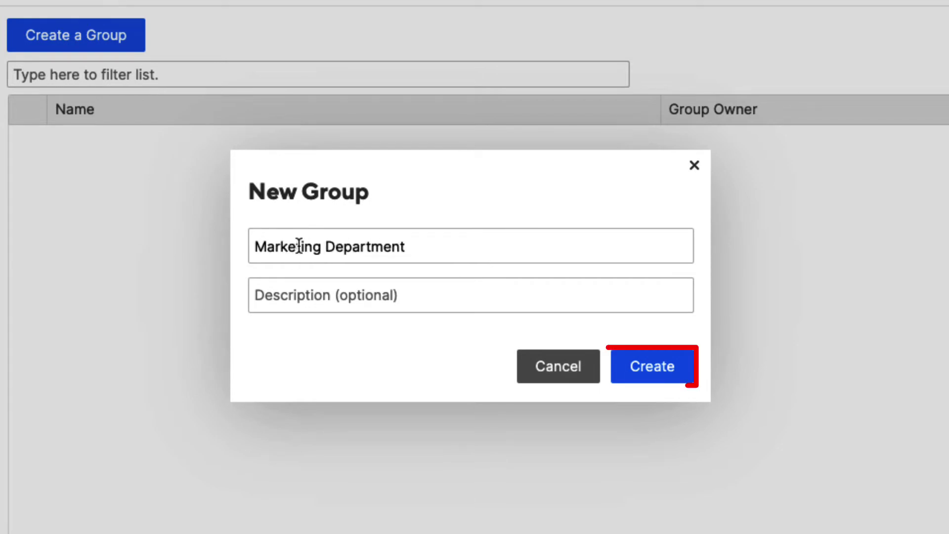
pyautogui.click(661, 370)
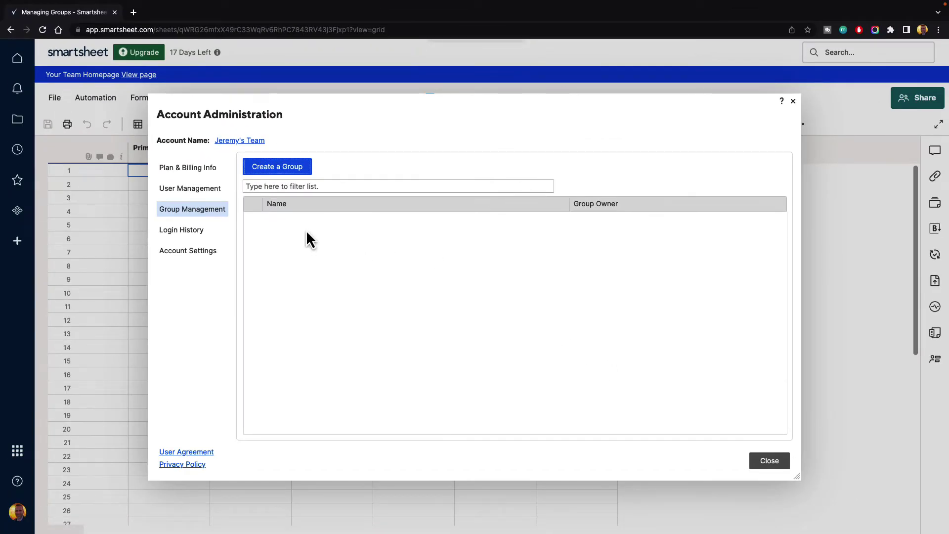
# - Reload the page and reopen Group Management so Marketing Department appears in the list
pyautogui.click(195, 190)
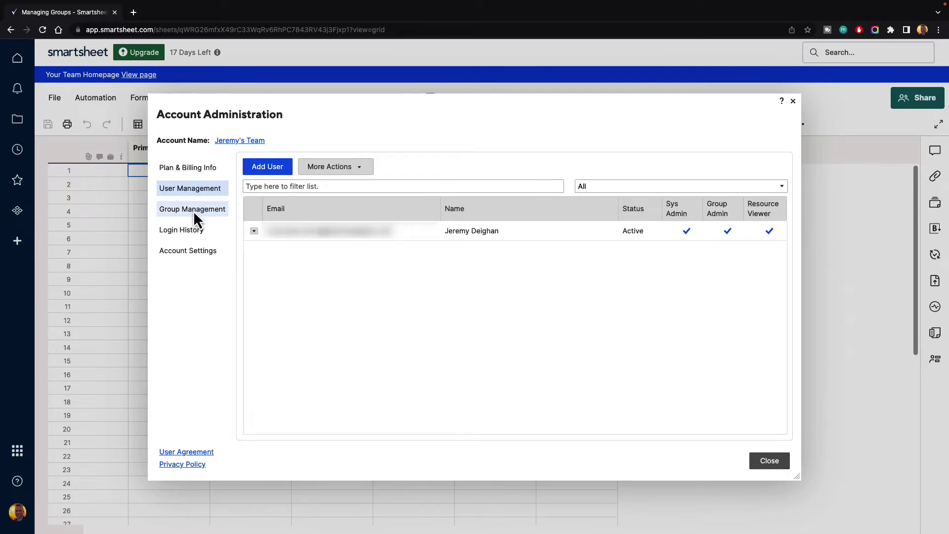
pyautogui.click(194, 211)
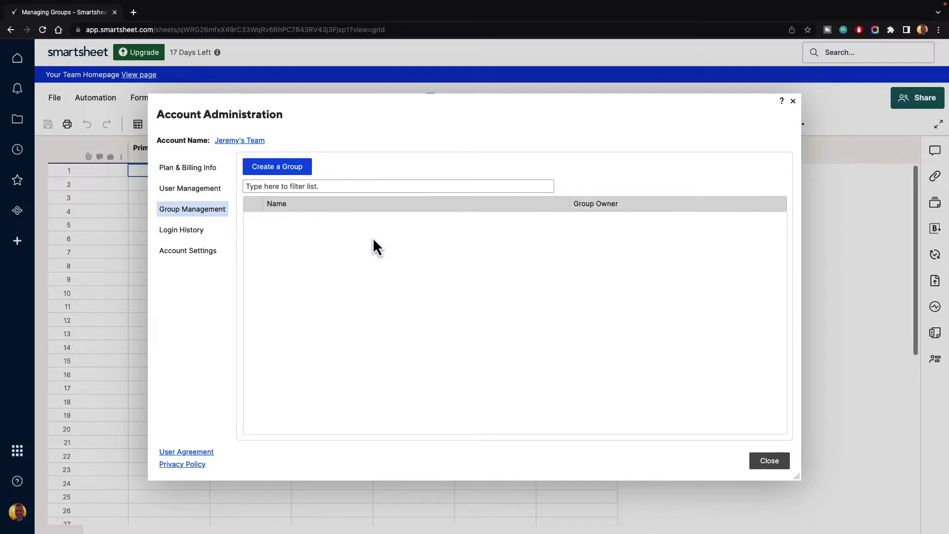
pyautogui.click(42, 30)
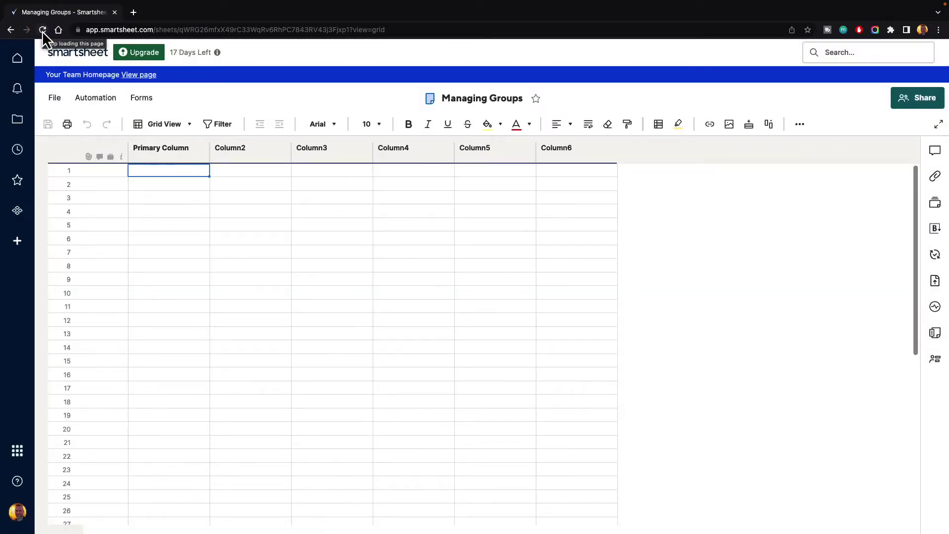
pyautogui.click(21, 516)
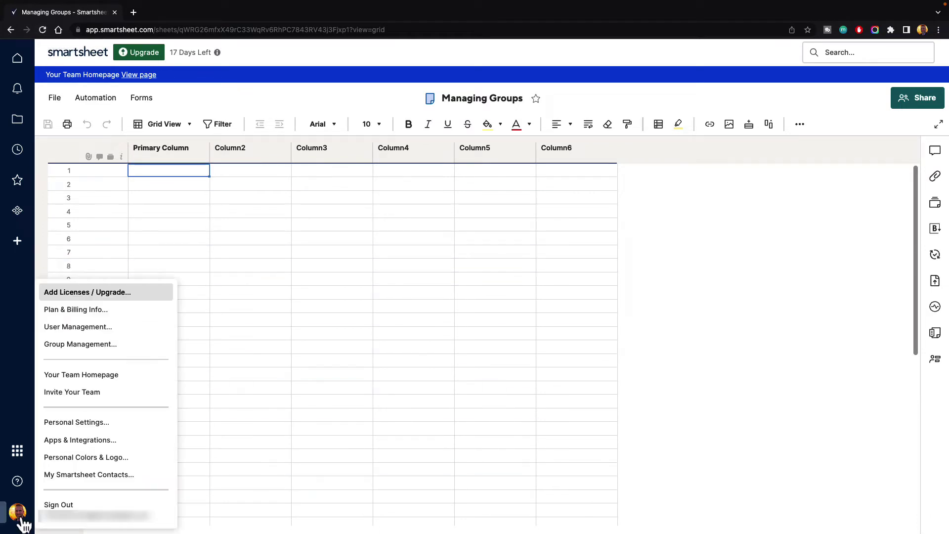
pyautogui.click(75, 346)
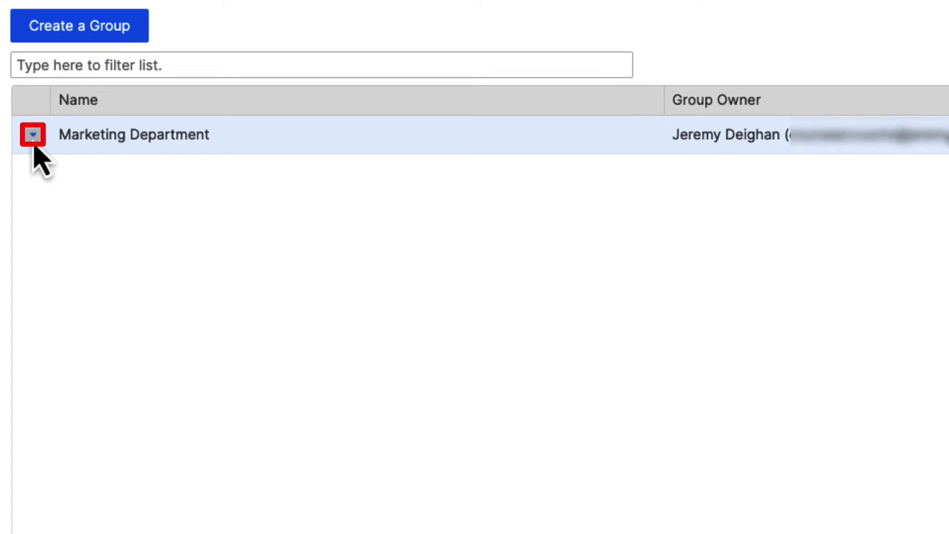
# - Open Edit Group for Marketing Department from its row dropdown
pyautogui.click(33, 135)
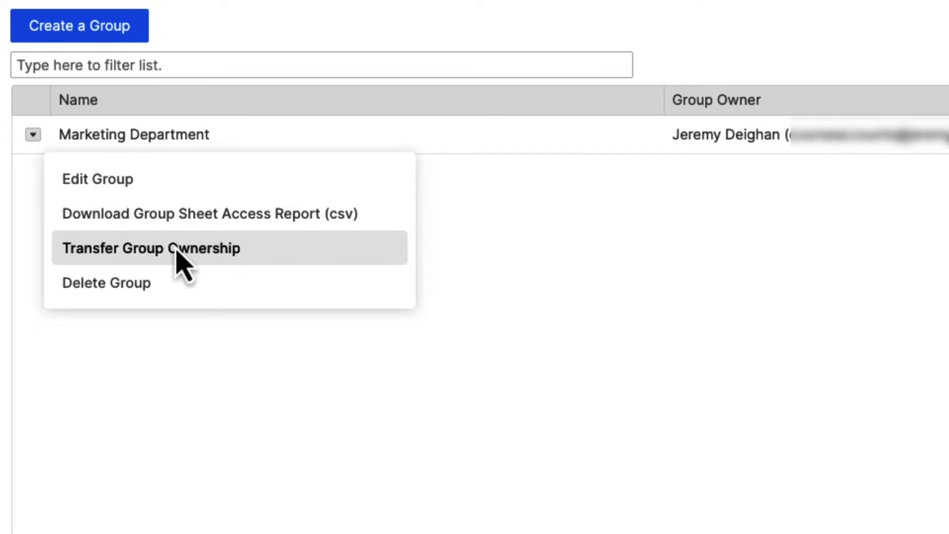
pyautogui.click(544, 295)
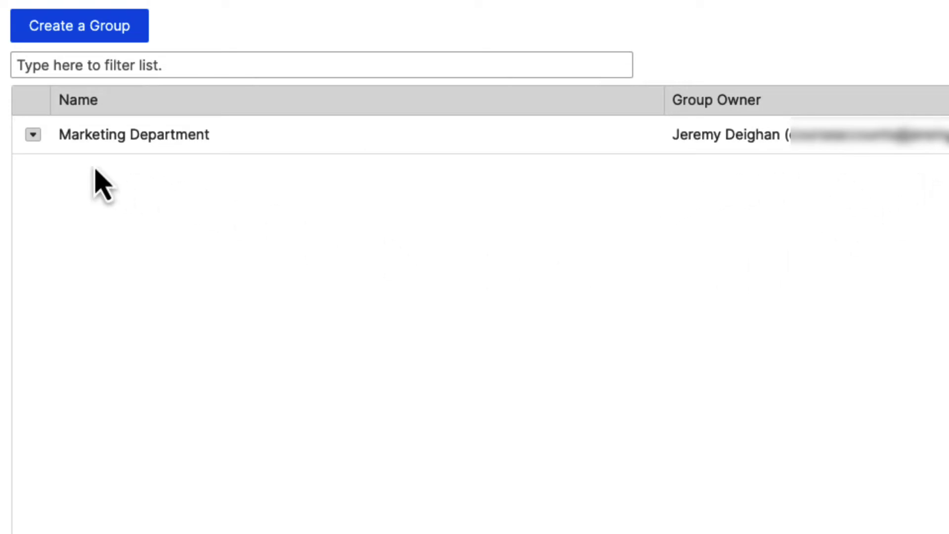
pyautogui.click(33, 138)
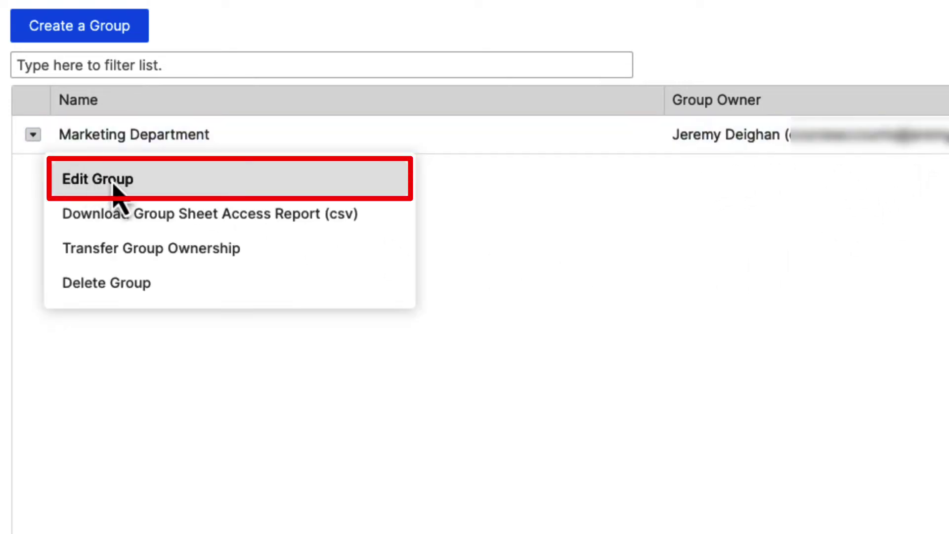
pyautogui.click(113, 183)
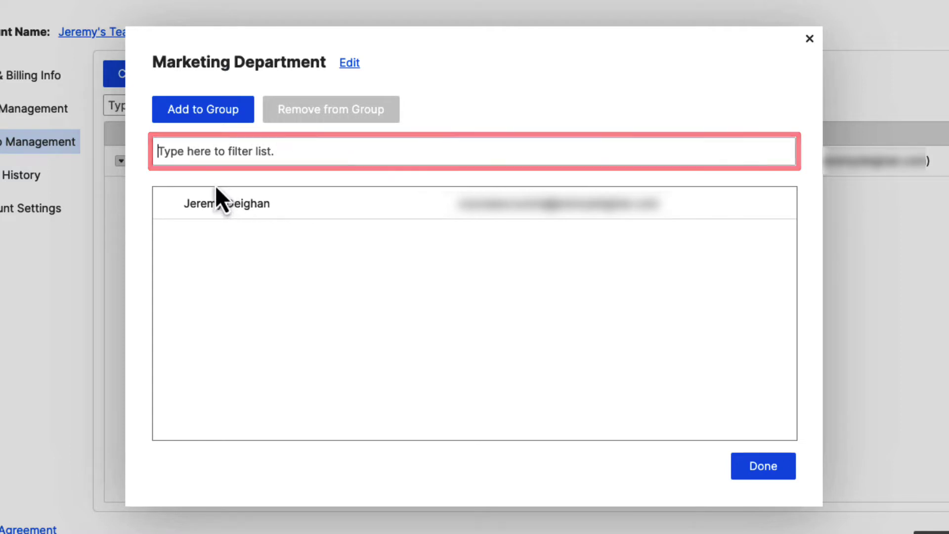
# - Open the Add To Group dialog for Marketing Department
pyautogui.click(188, 214)
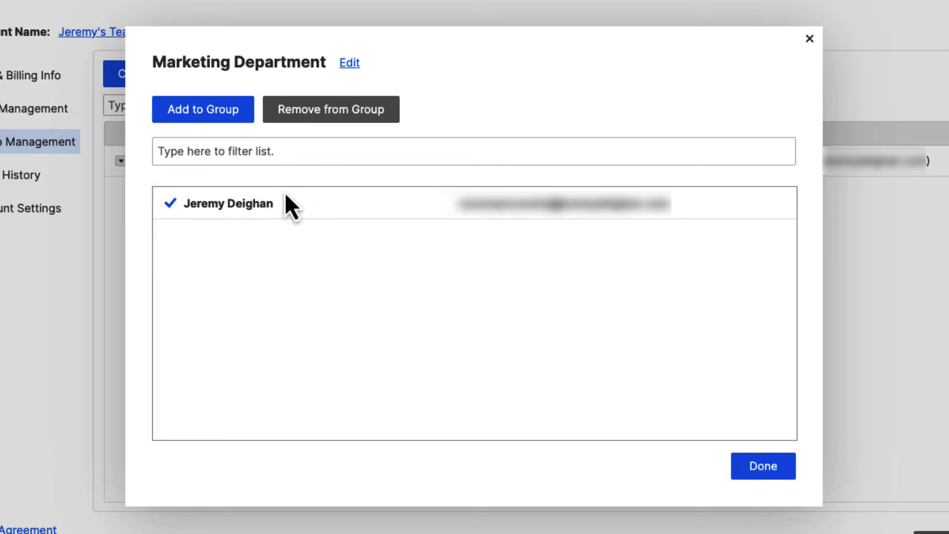
pyautogui.click(229, 209)
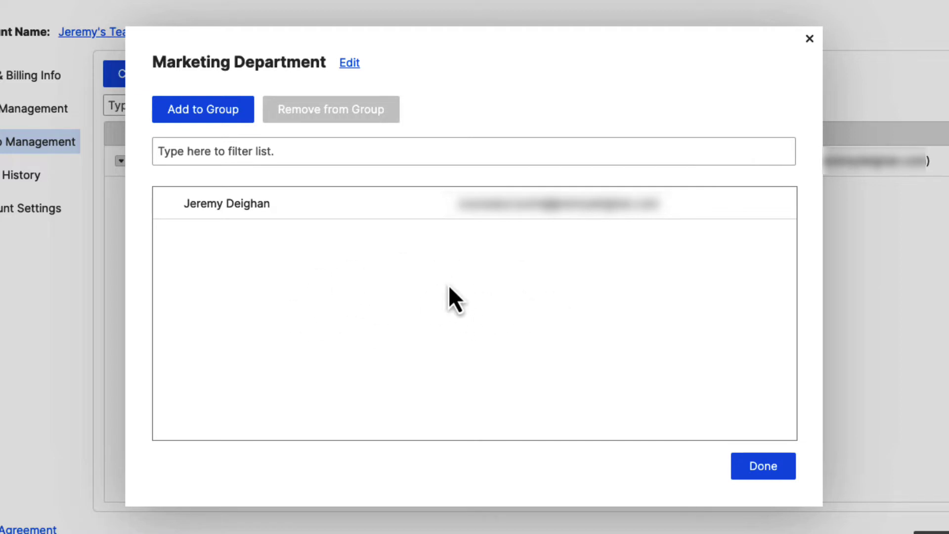
pyautogui.click(205, 115)
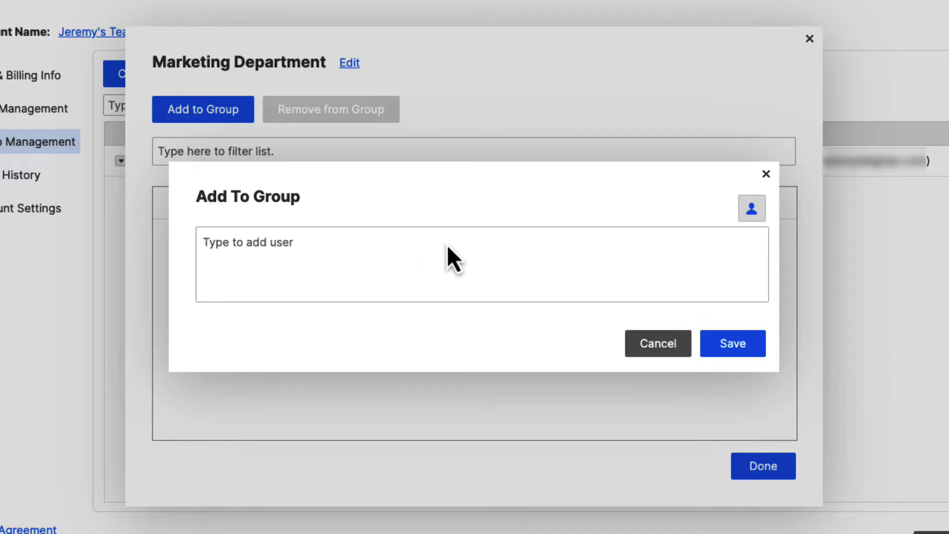
# - In Select Contacts, list all contacts and add a new contact with name and e-mail
pyautogui.click(755, 225)
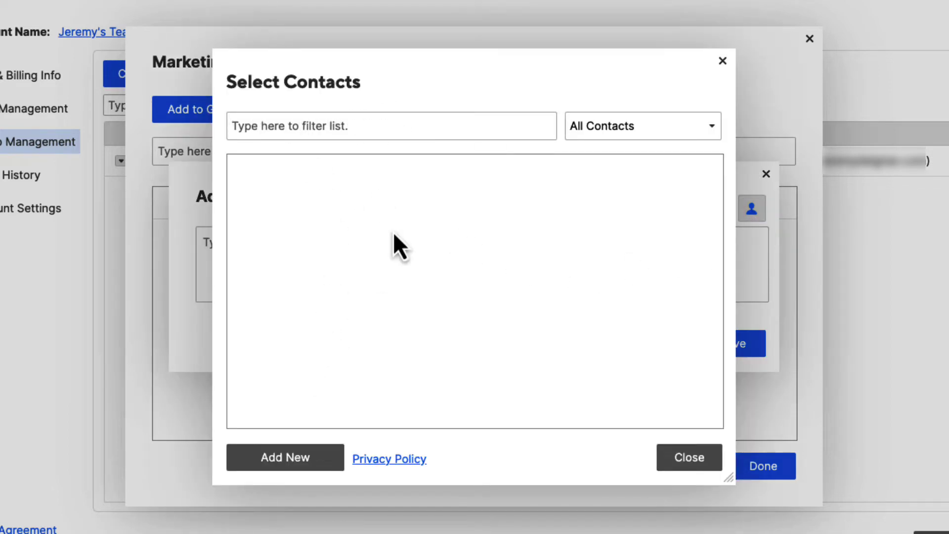
pyautogui.click(622, 127)
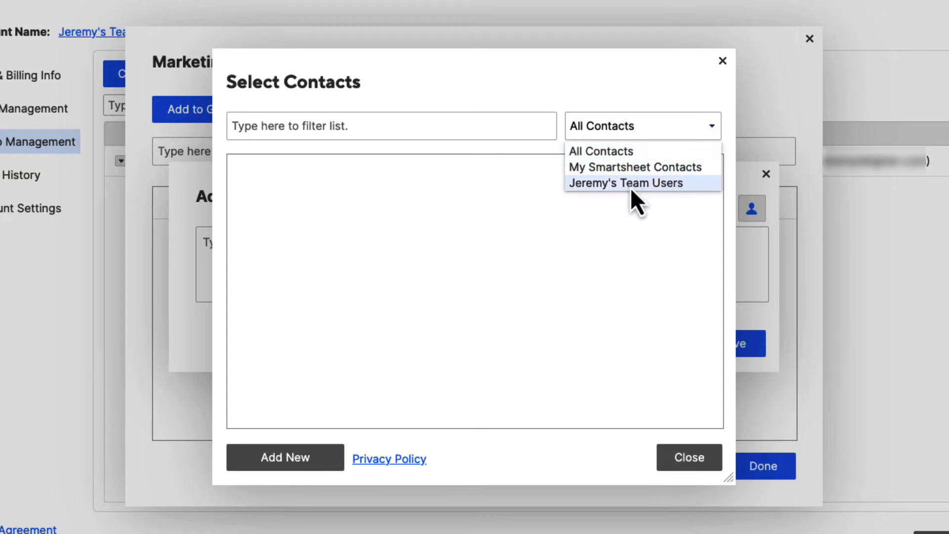
pyautogui.click(609, 126)
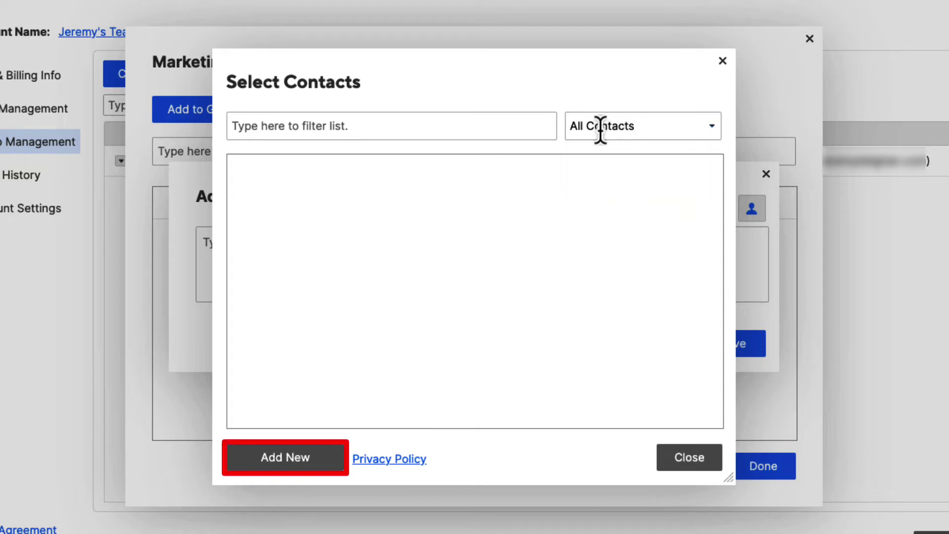
pyautogui.click(289, 465)
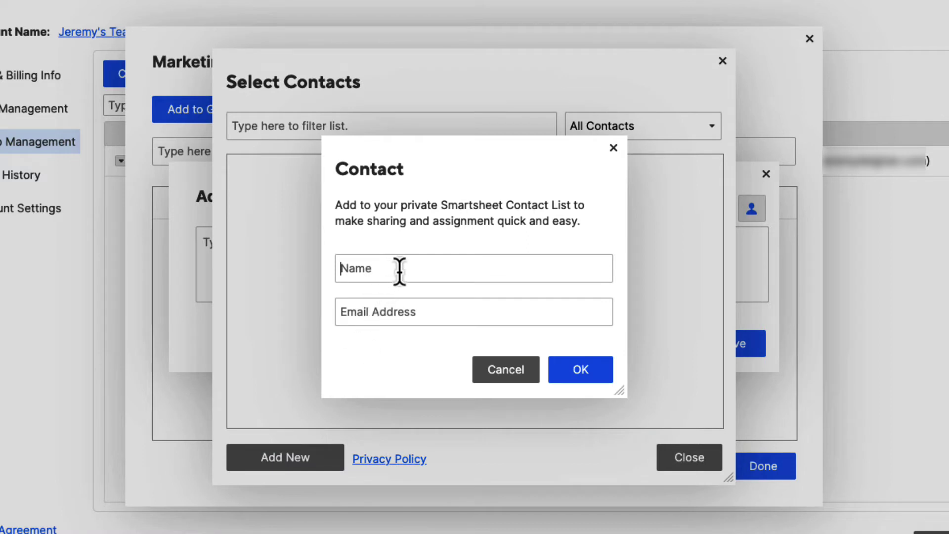
pyautogui.write('Susan')
pyautogui.press('Tab')
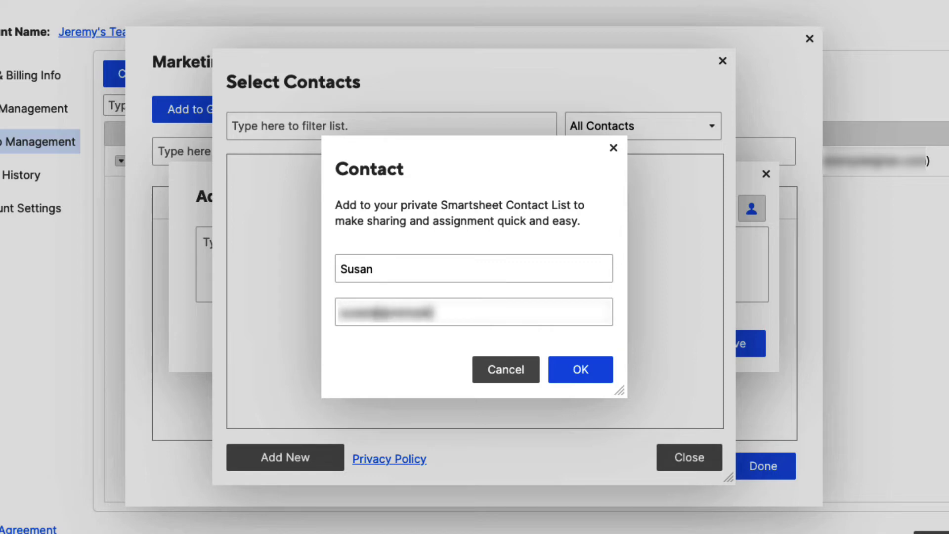
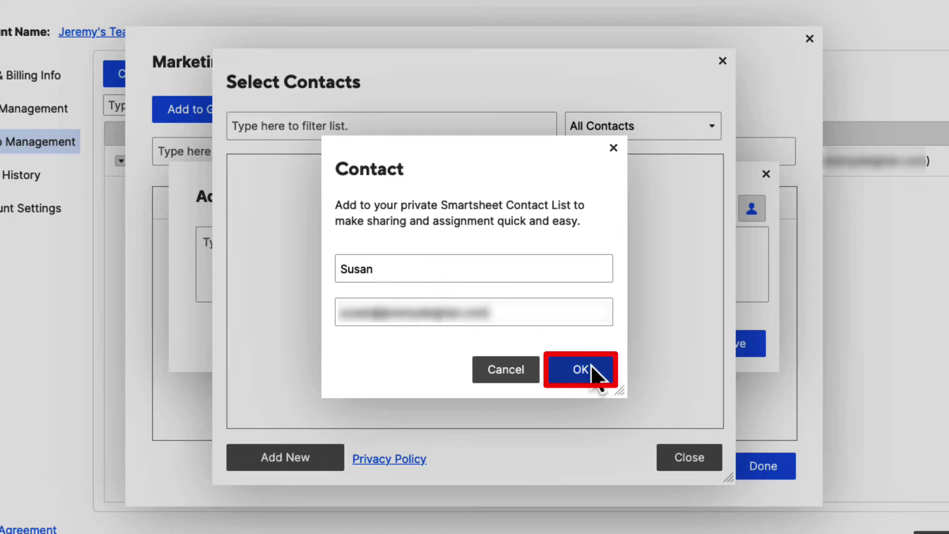
pyautogui.click(591, 365)
# - Add a second new contact with name and e-mail and select it for the group
pyautogui.click(304, 466)
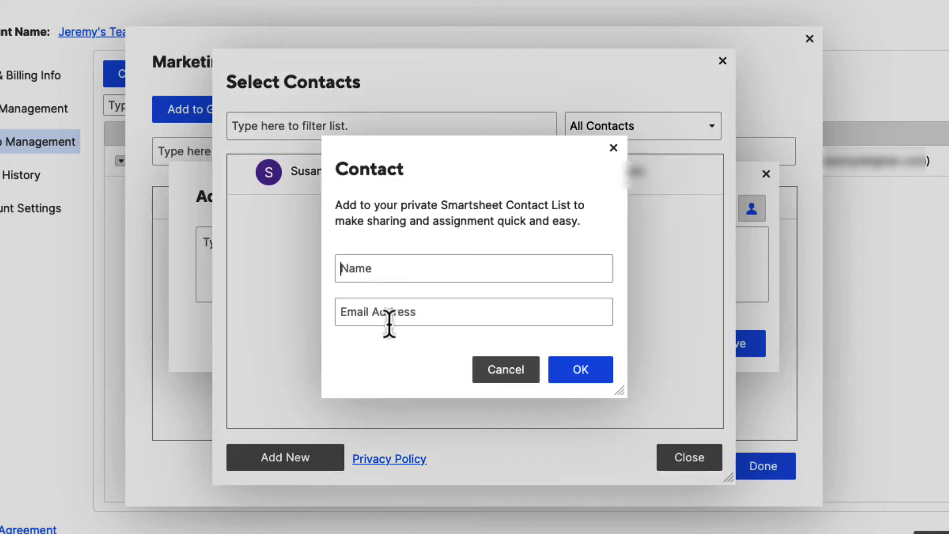
pyautogui.write('Bob')
pyautogui.press('Tab')
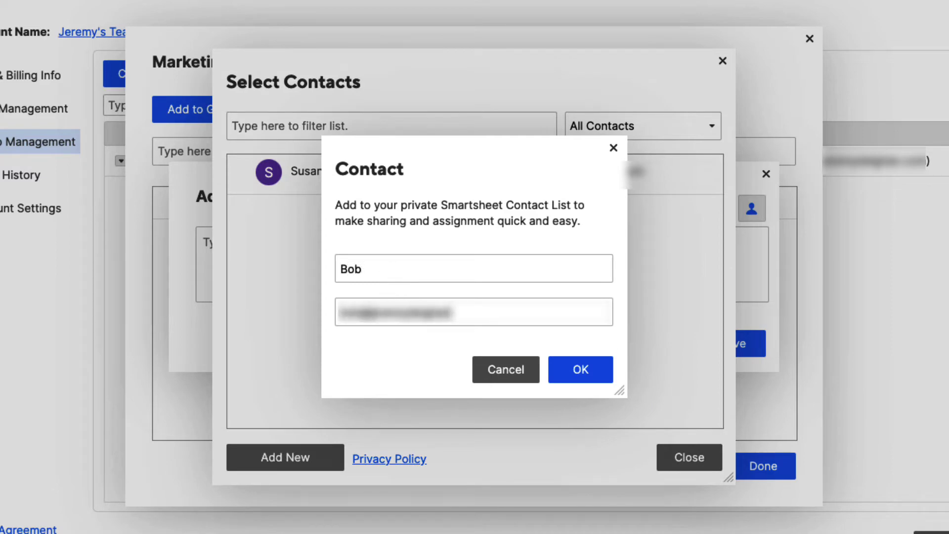
pyautogui.click(573, 368)
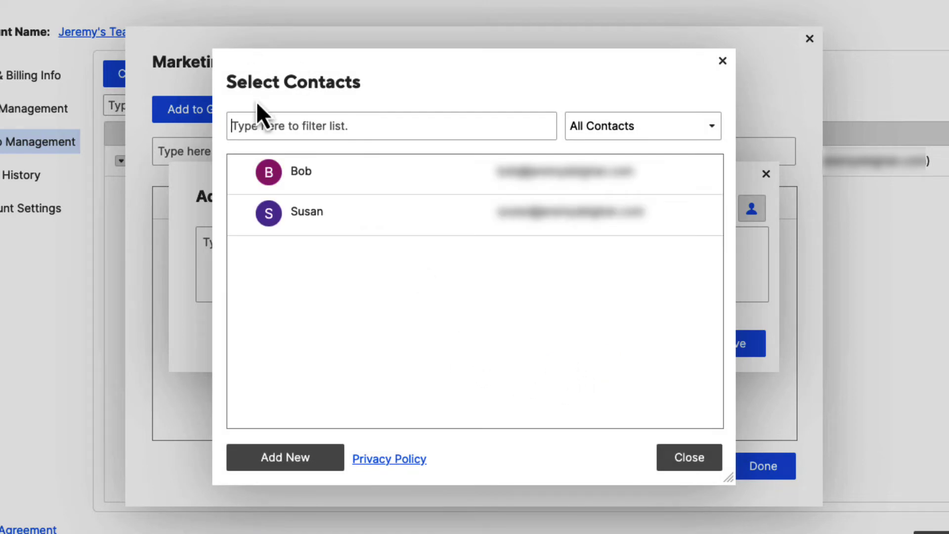
pyautogui.click(334, 178)
# - Select both new contacts, re-pick one via the name search 'susa', and save them as members
pyautogui.click(314, 220)
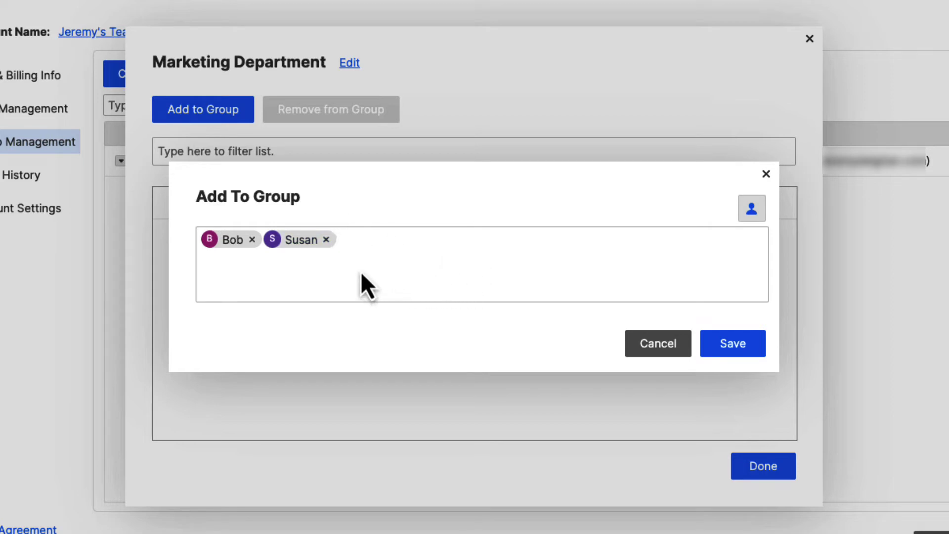
pyautogui.click(328, 244)
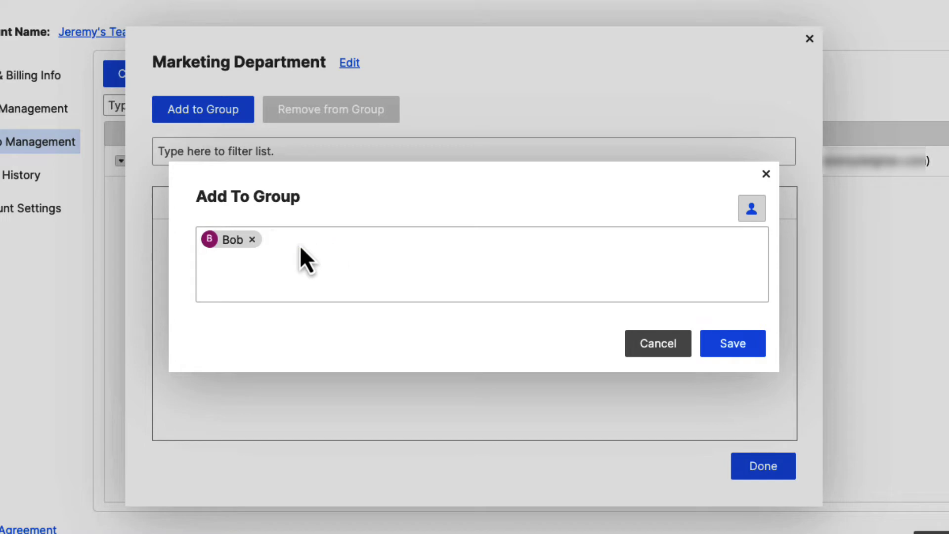
pyautogui.write('susa')
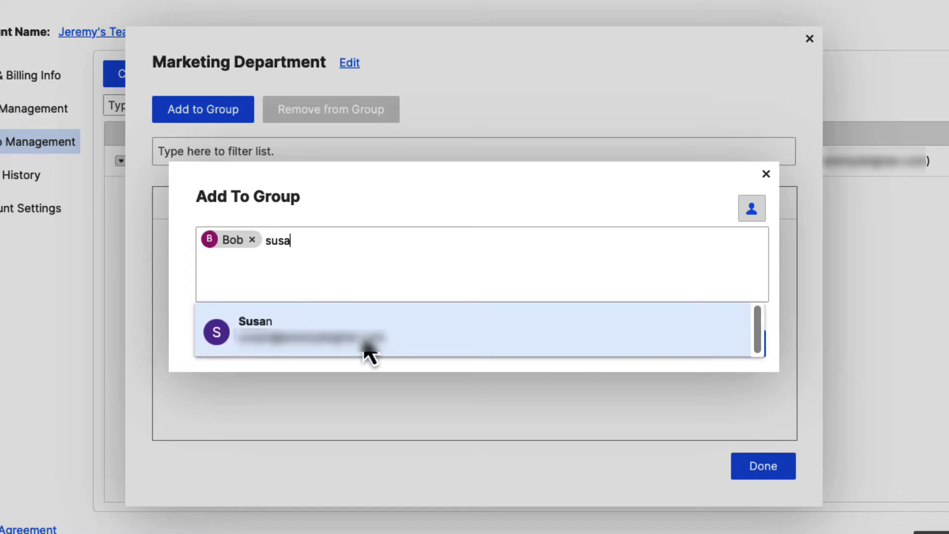
pyautogui.click(420, 333)
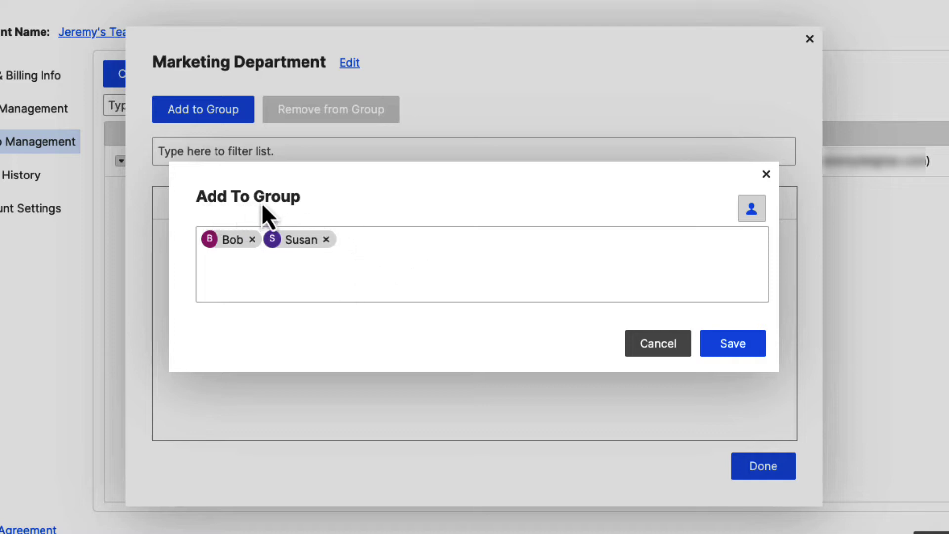
pyautogui.click(733, 344)
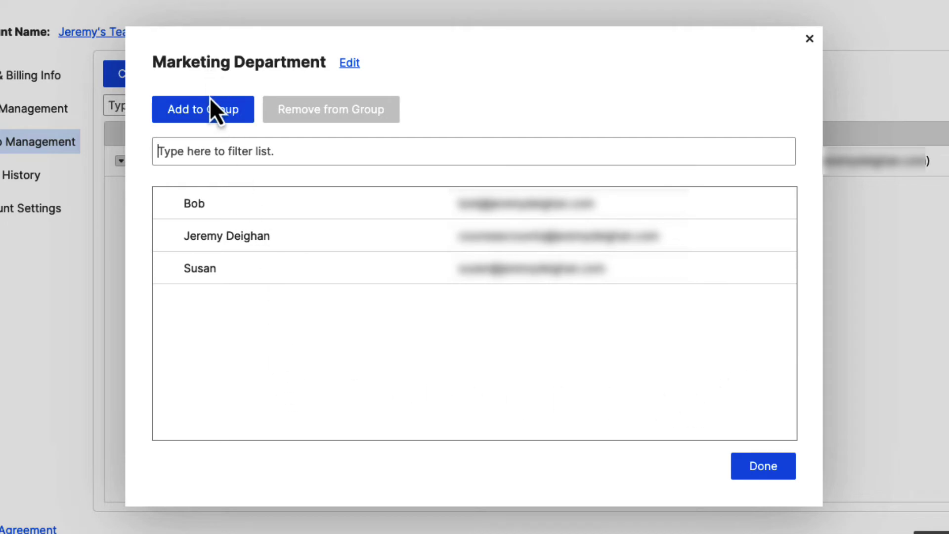
# - Check the three member rows and finish editing Marketing Department with Done
pyautogui.click(242, 208)
pyautogui.click(241, 236)
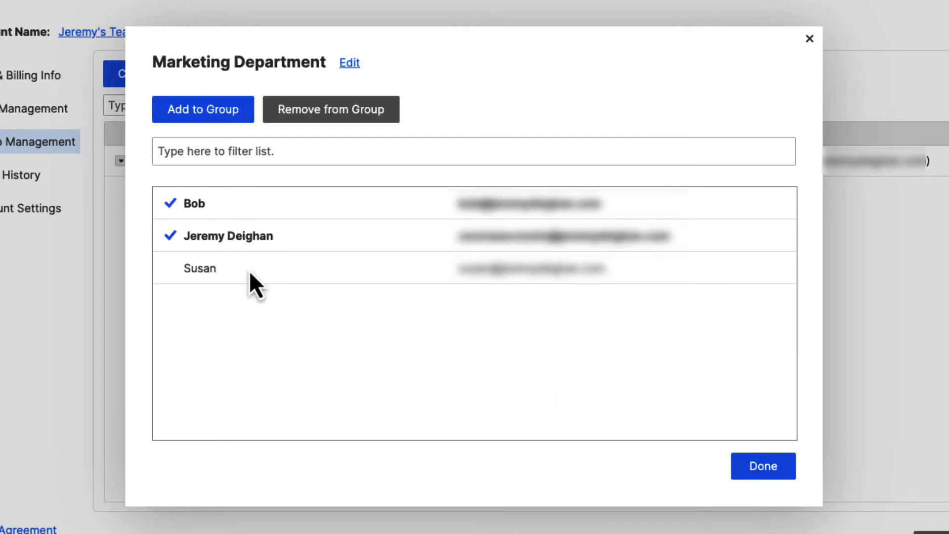
pyautogui.click(250, 272)
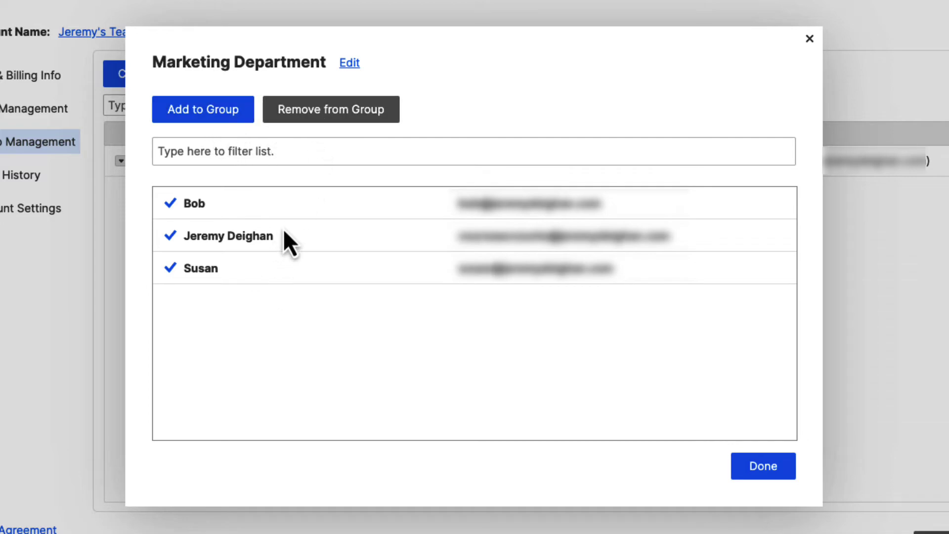
pyautogui.click(752, 468)
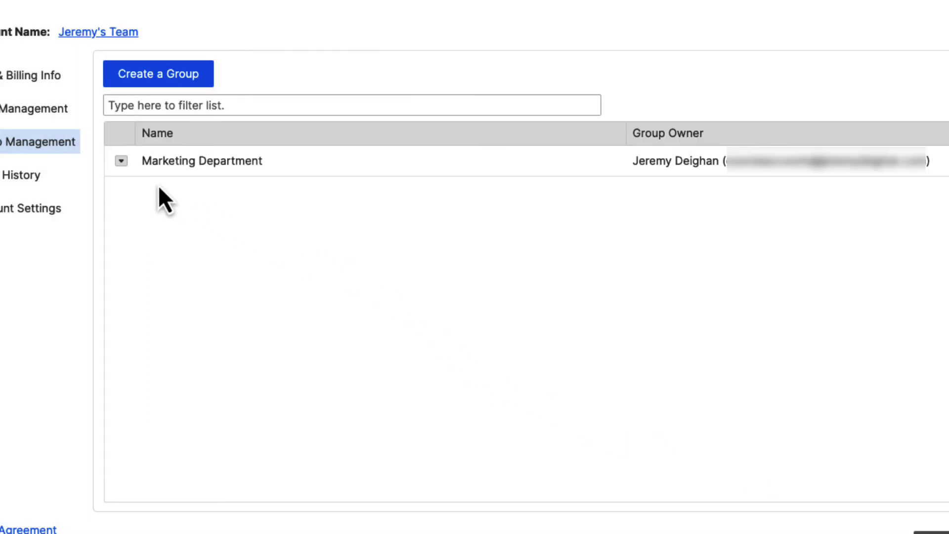
# - Dismiss the group's row menu and close Account Administration
pyautogui.click(122, 165)
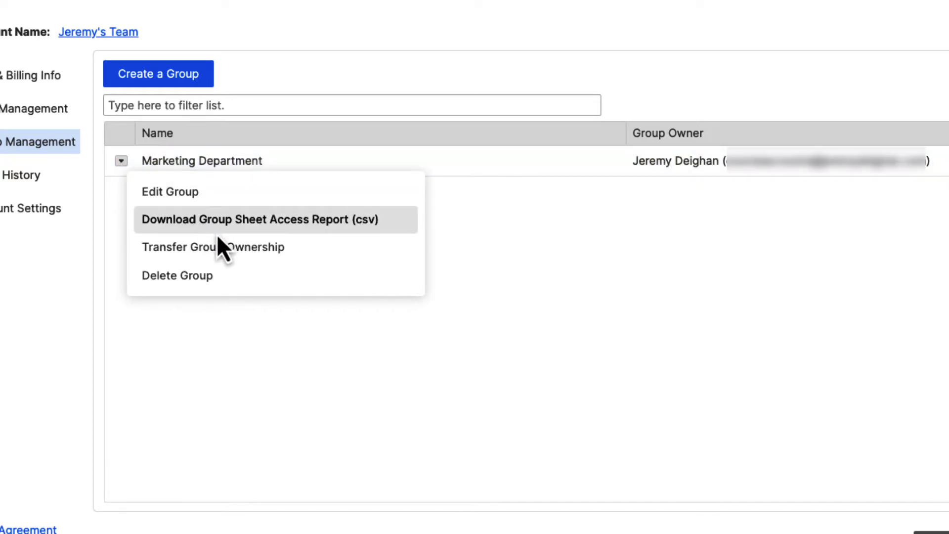
pyautogui.click(535, 358)
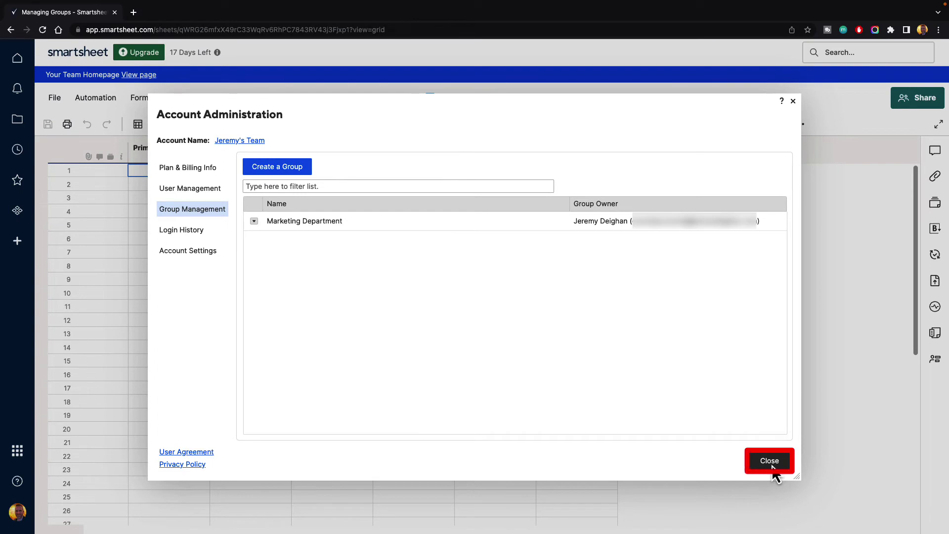
pyautogui.click(770, 462)
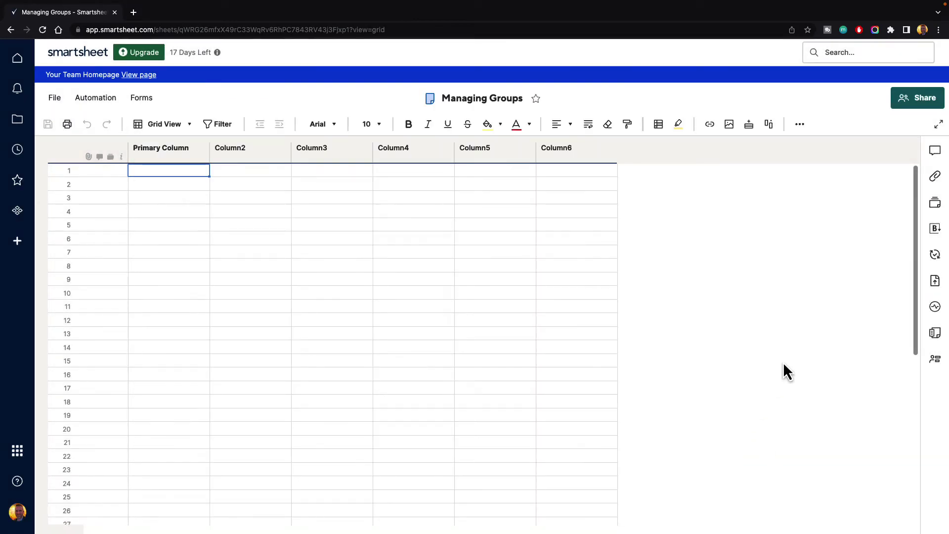
# - Share the sheet, search 'marketing', and pick Marketing Department (Group) from the contacts picker
pyautogui.click(923, 100)
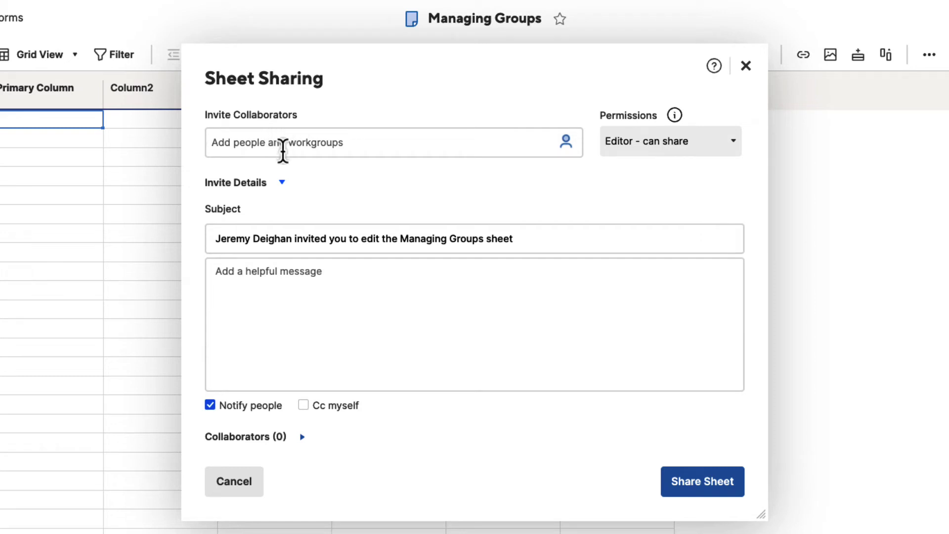
pyautogui.write('marketing')
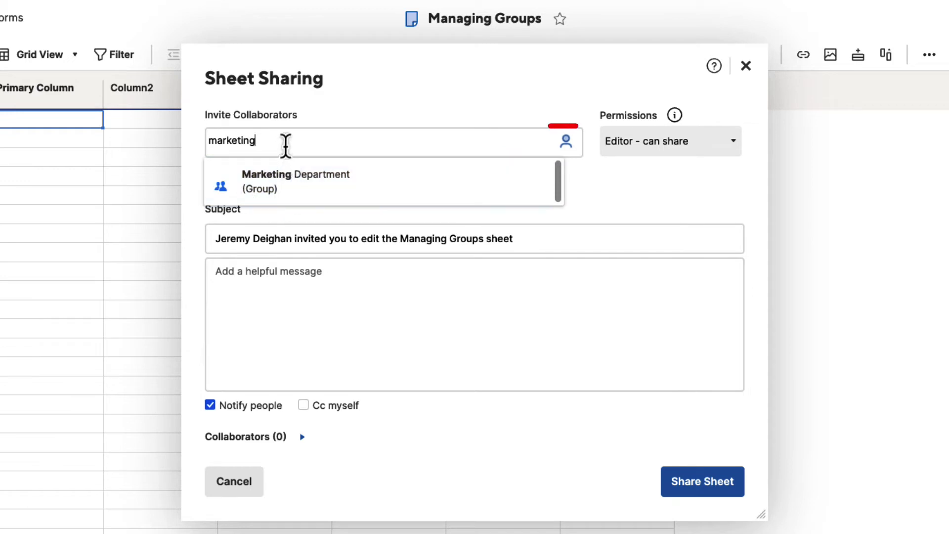
pyautogui.click(567, 144)
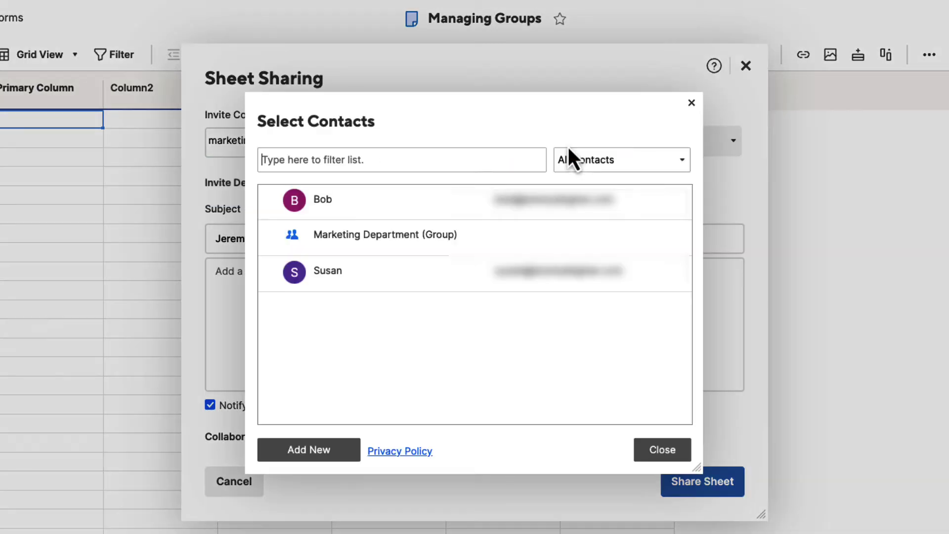
pyautogui.click(421, 153)
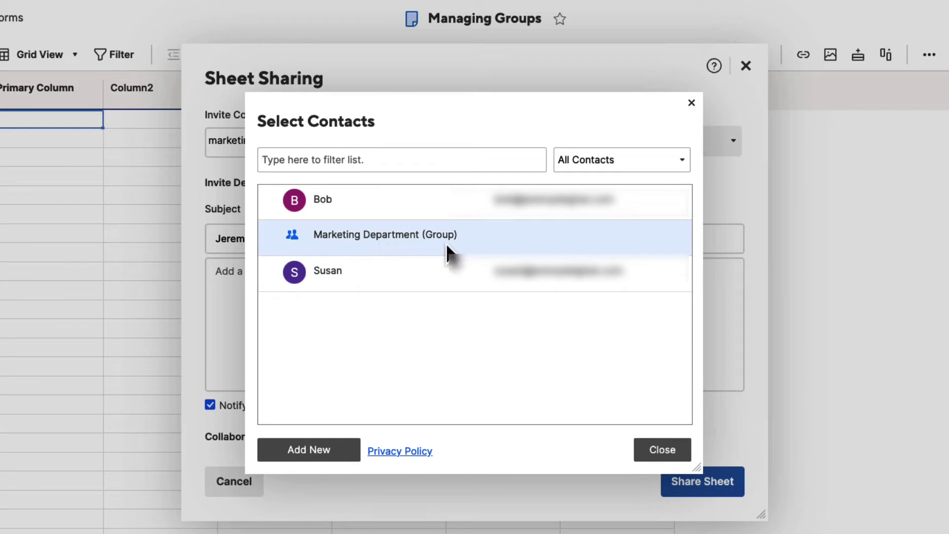
pyautogui.click(588, 163)
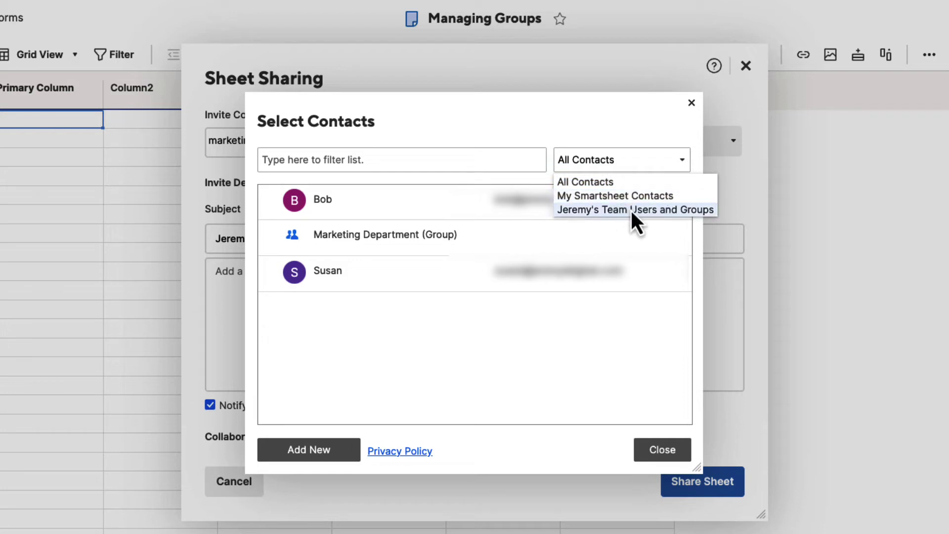
pyautogui.click(597, 196)
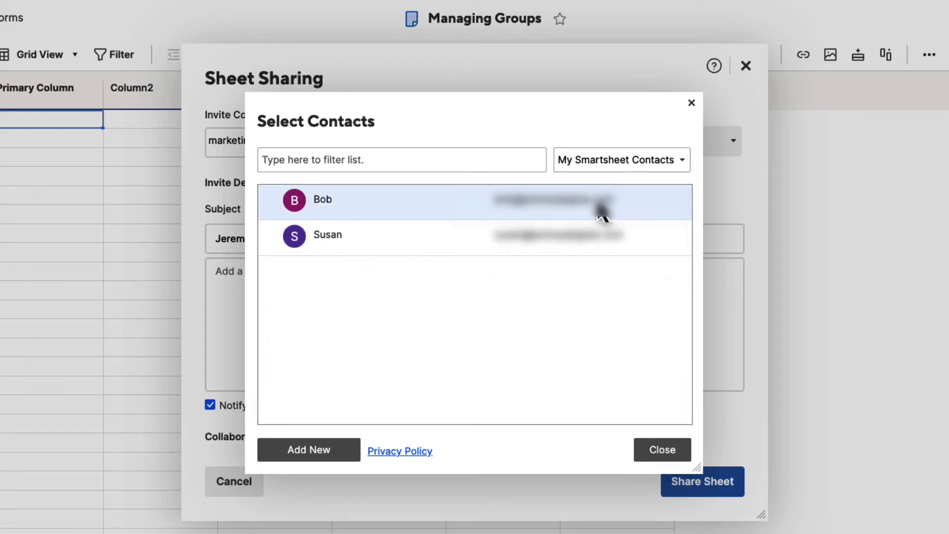
pyautogui.click(575, 163)
pyautogui.click(589, 208)
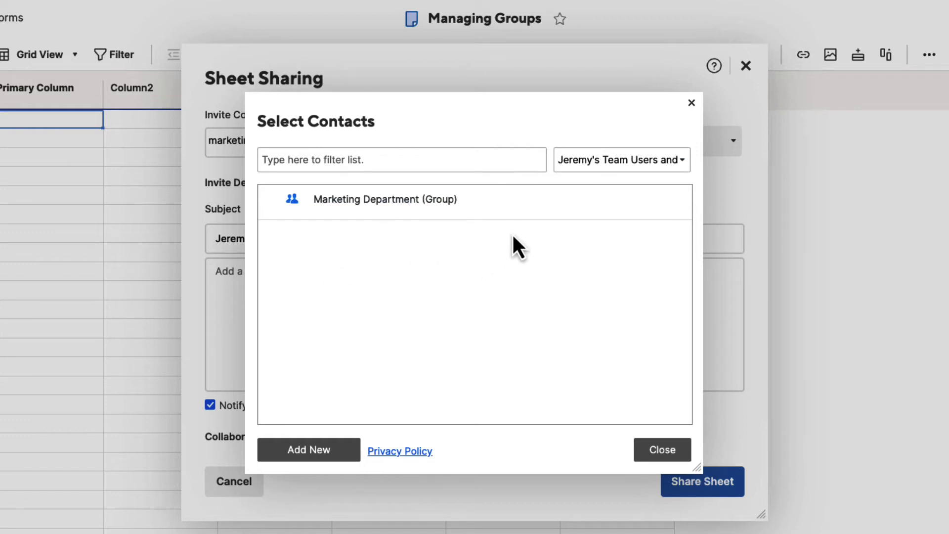
pyautogui.click(565, 154)
pyautogui.click(573, 181)
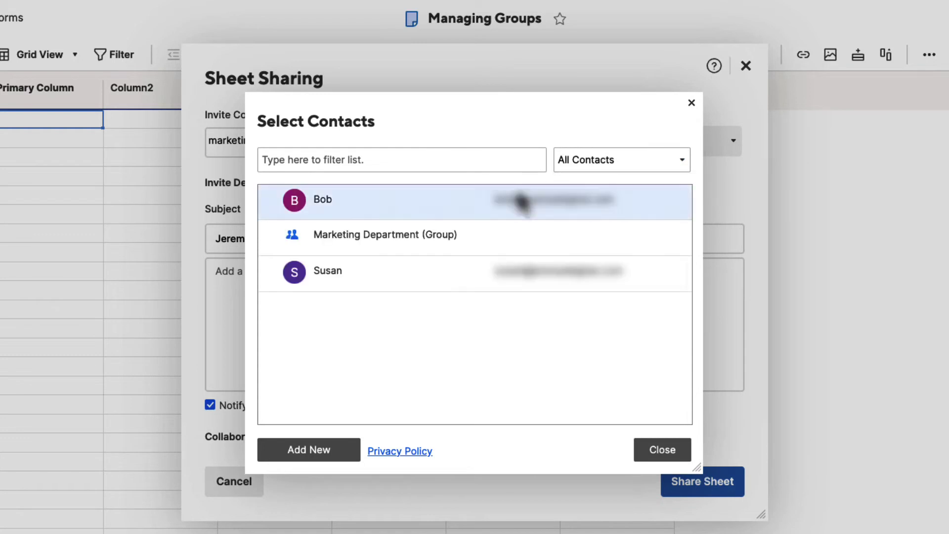
pyautogui.click(354, 242)
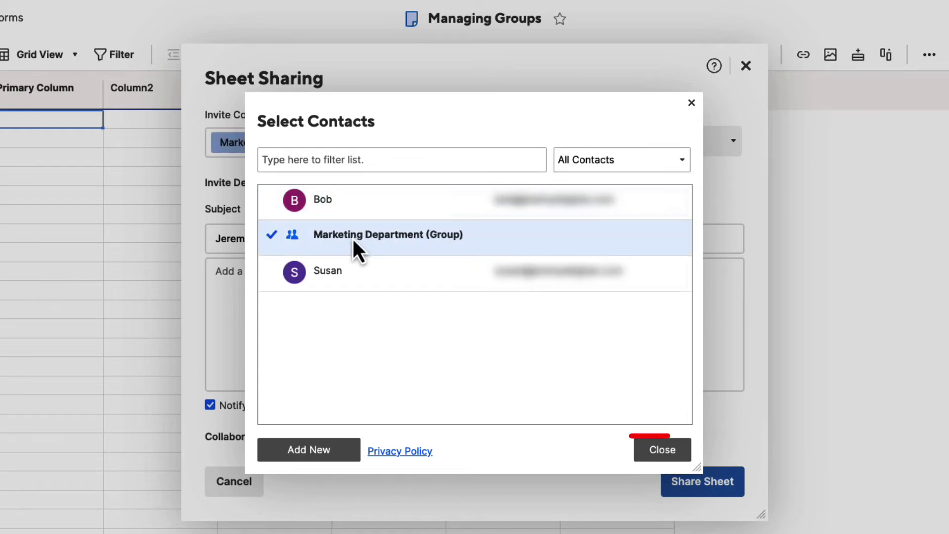
pyautogui.click(662, 450)
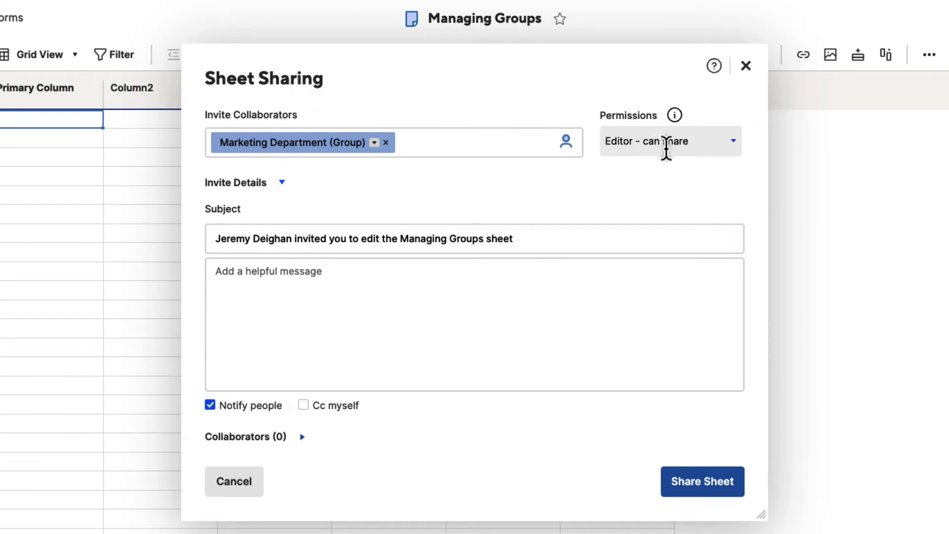
# - Set the group's permission to Viewer, then close sharing and choose Don't Share
pyautogui.click(734, 143)
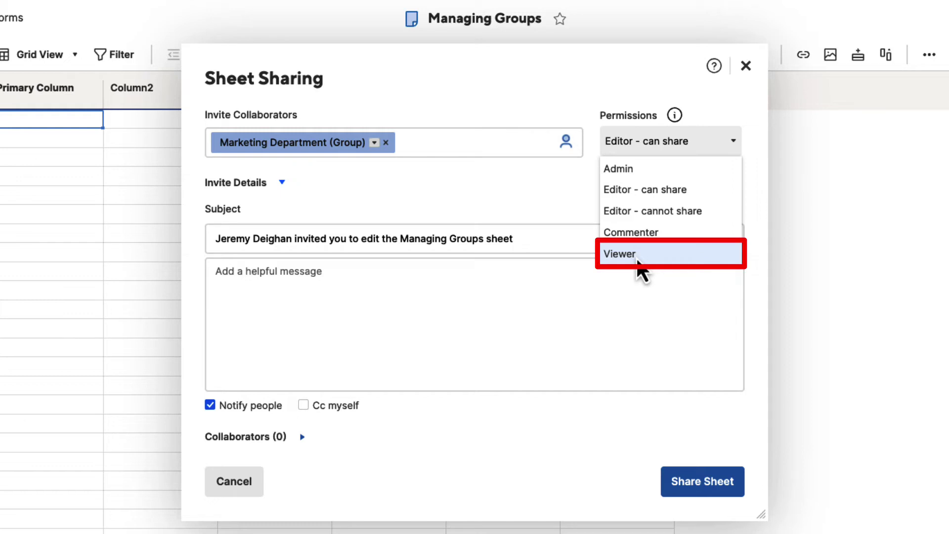
pyautogui.click(639, 269)
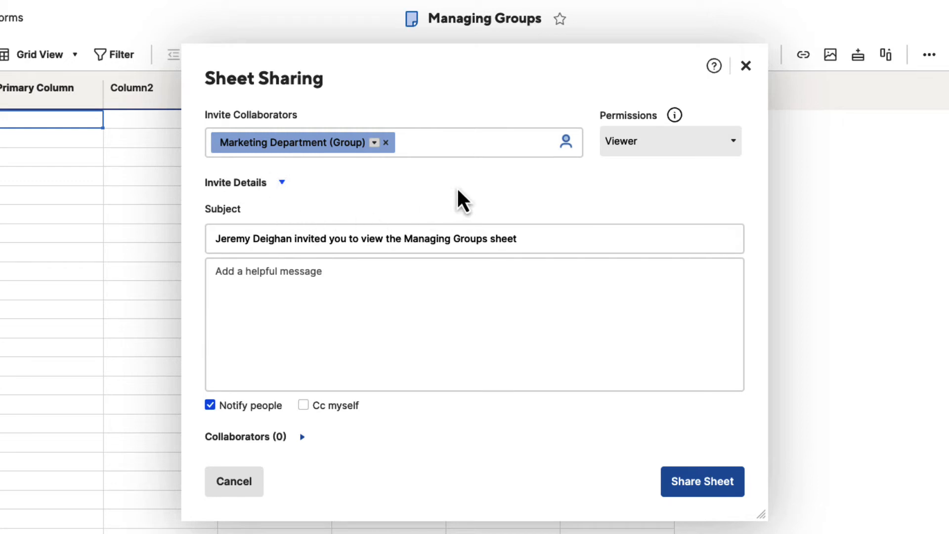
pyautogui.click(747, 68)
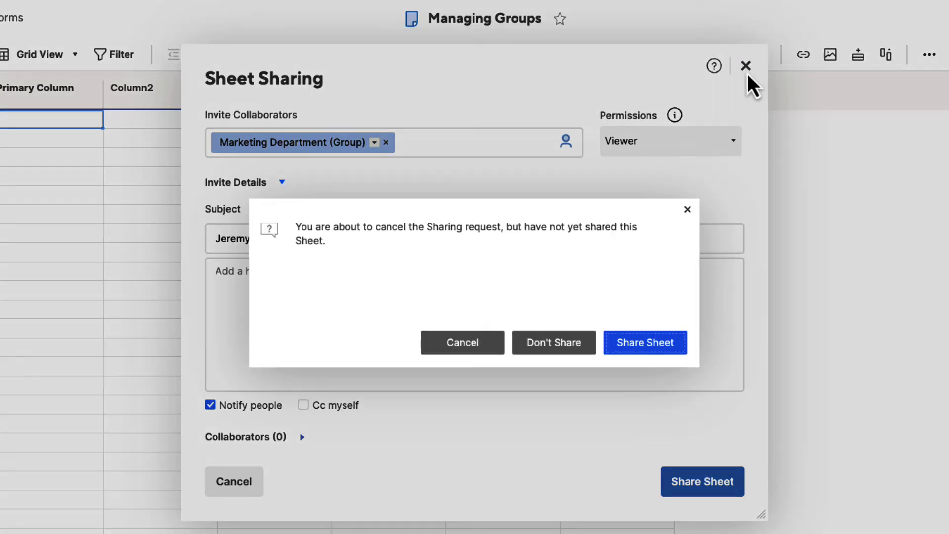
pyautogui.click(551, 349)
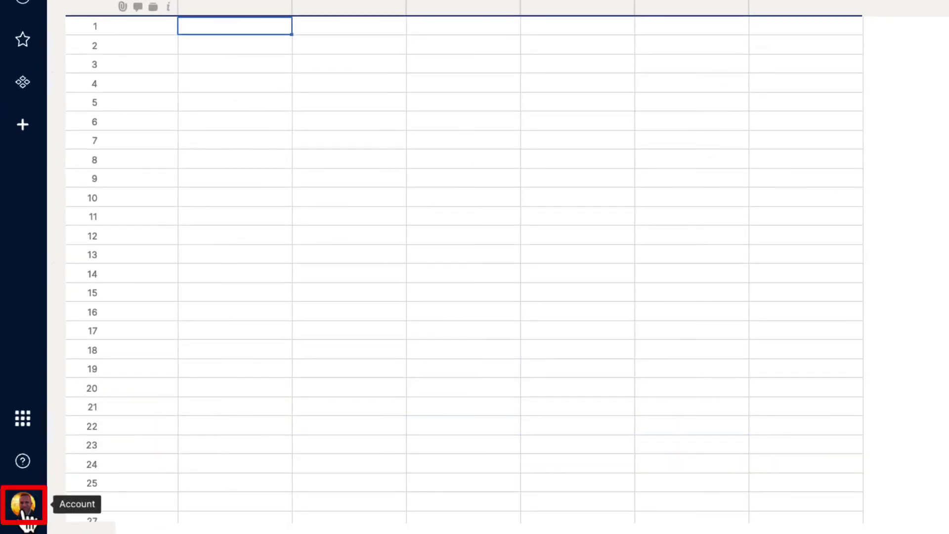
# - Review the two personal contacts in My Smartsheet Contacts, then reopen the account menu
pyautogui.click(24, 512)
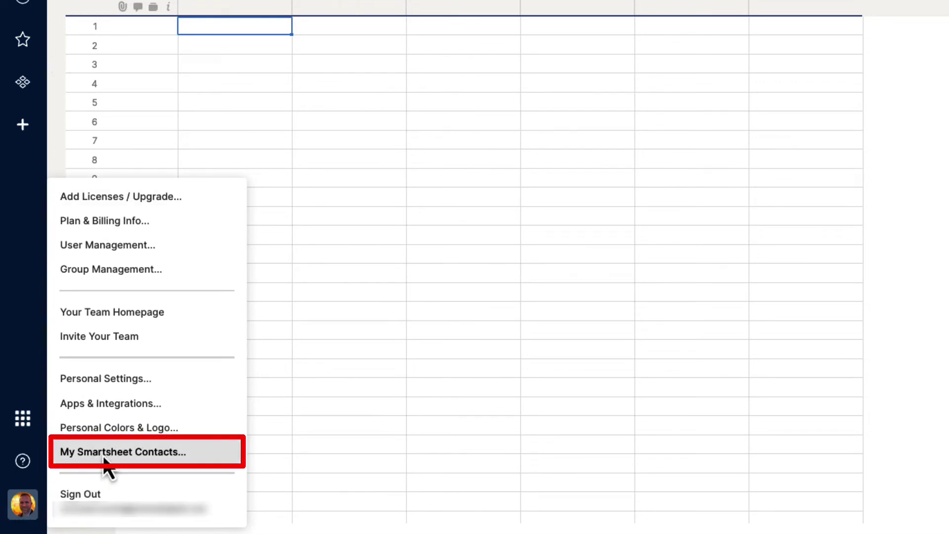
pyautogui.click(131, 454)
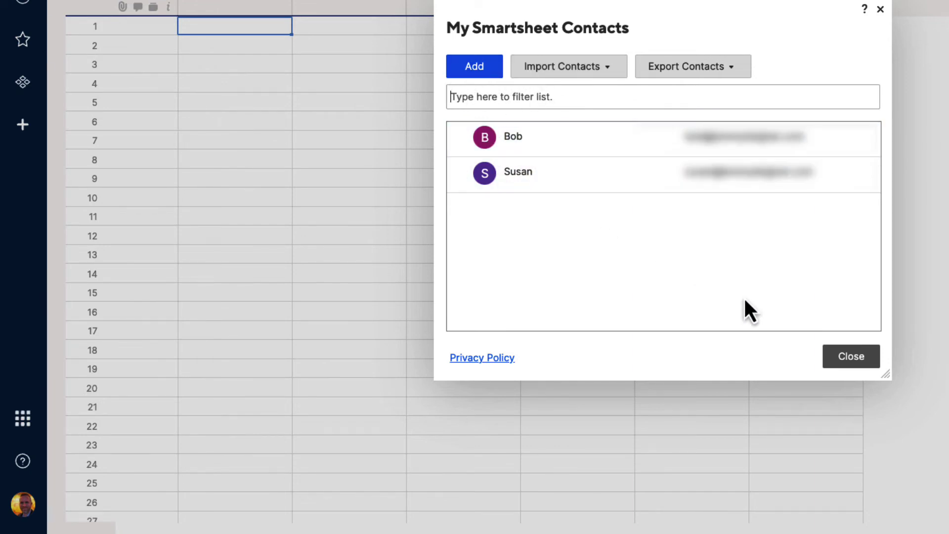
pyautogui.click(856, 360)
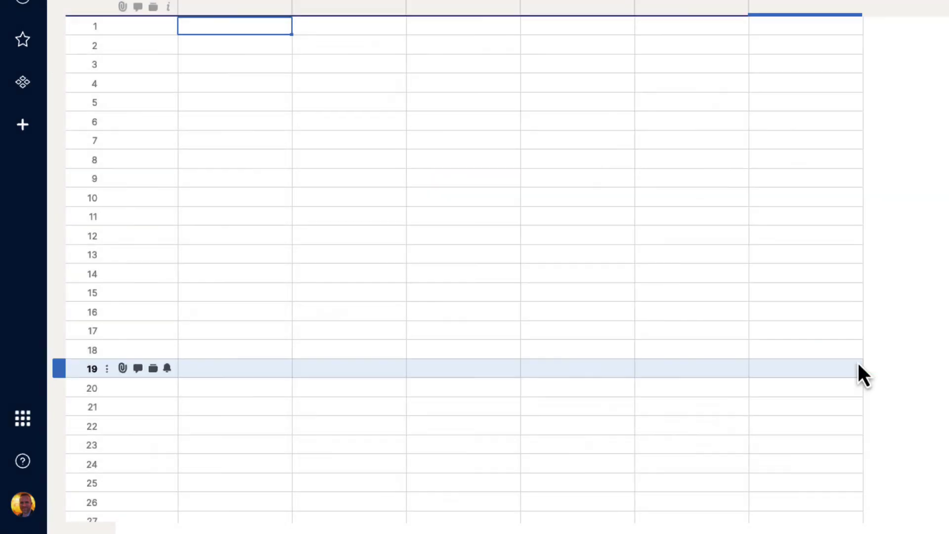
pyautogui.click(35, 504)
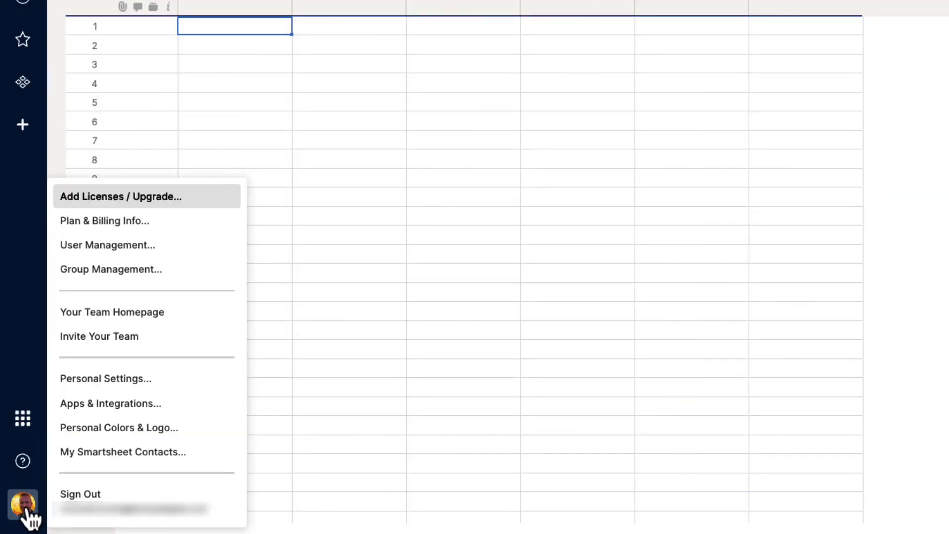
# - From User Management, send an account invitation to the new user's e-mail address
pyautogui.click(114, 250)
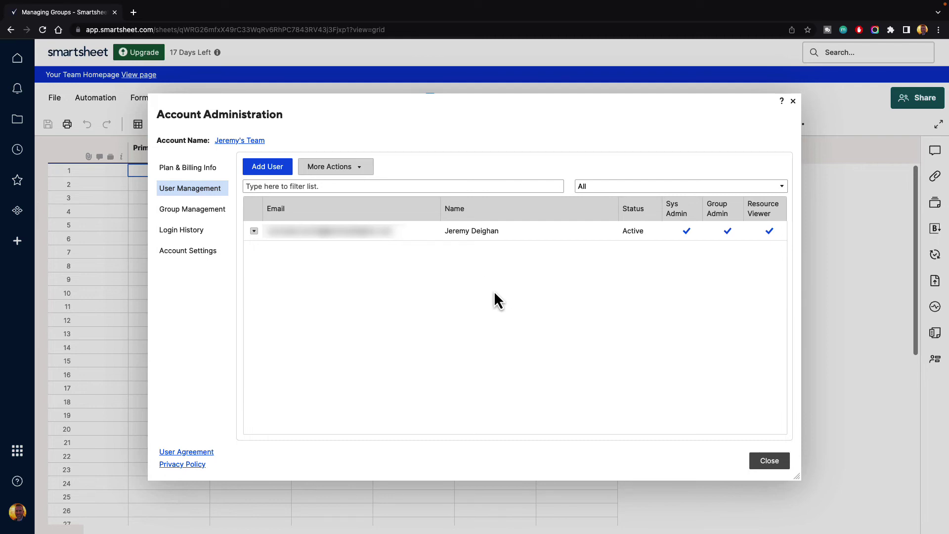
pyautogui.click(267, 167)
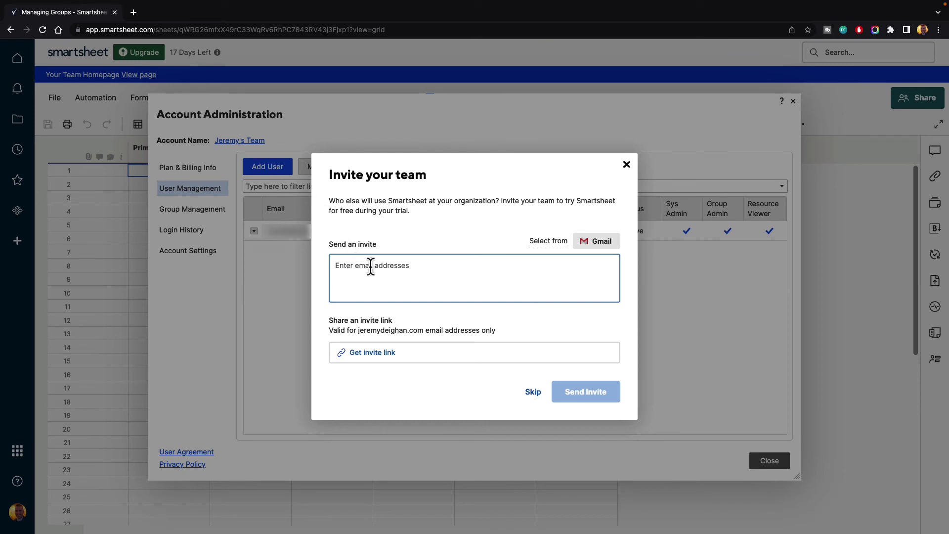
pyautogui.click(370, 266)
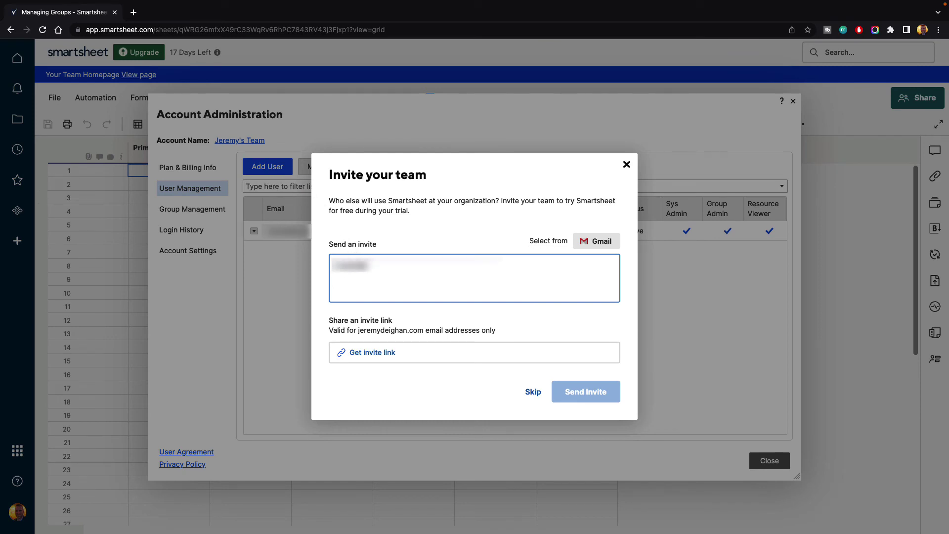
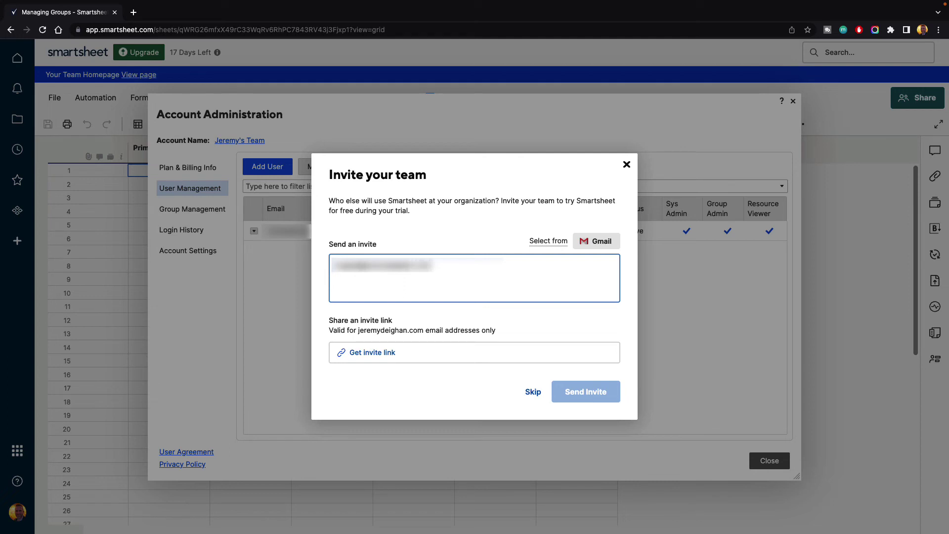
pyautogui.press('Return')
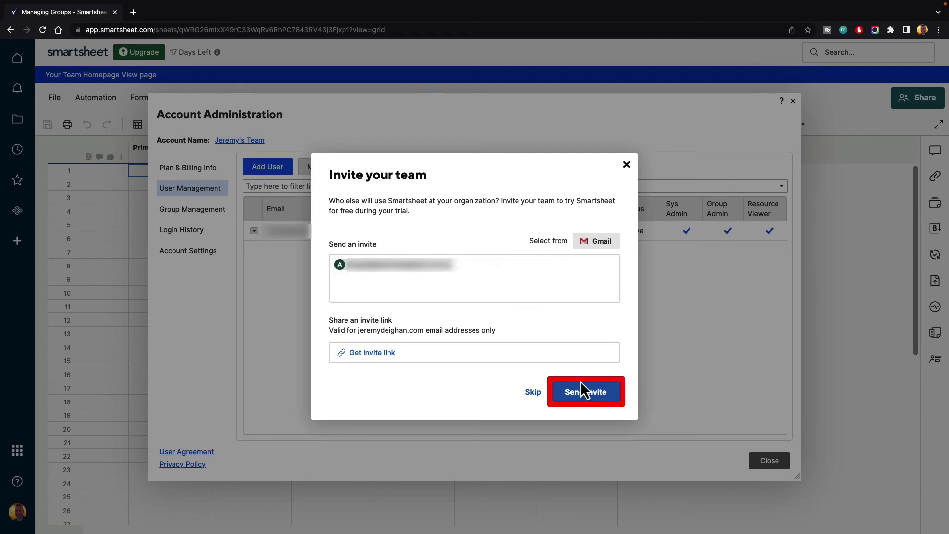
pyautogui.click(587, 394)
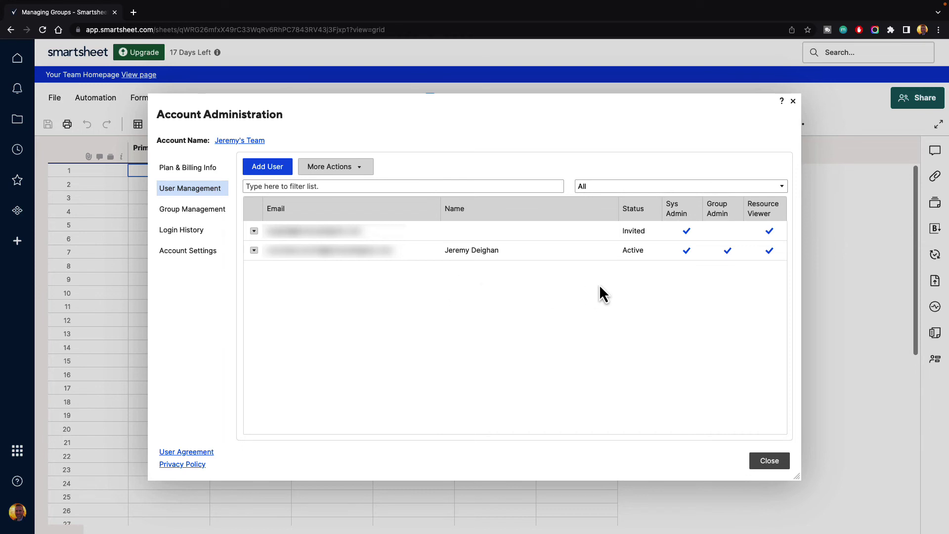
# - Edit the invited user to add Group Admin alongside Sys Admin and Resource Viewer
pyautogui.moveTo(625, 236)
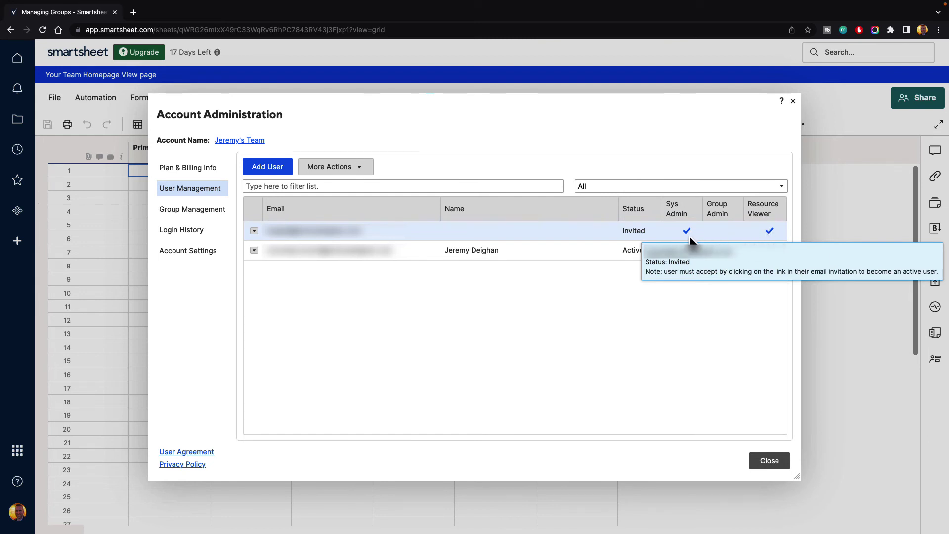
pyautogui.click(255, 233)
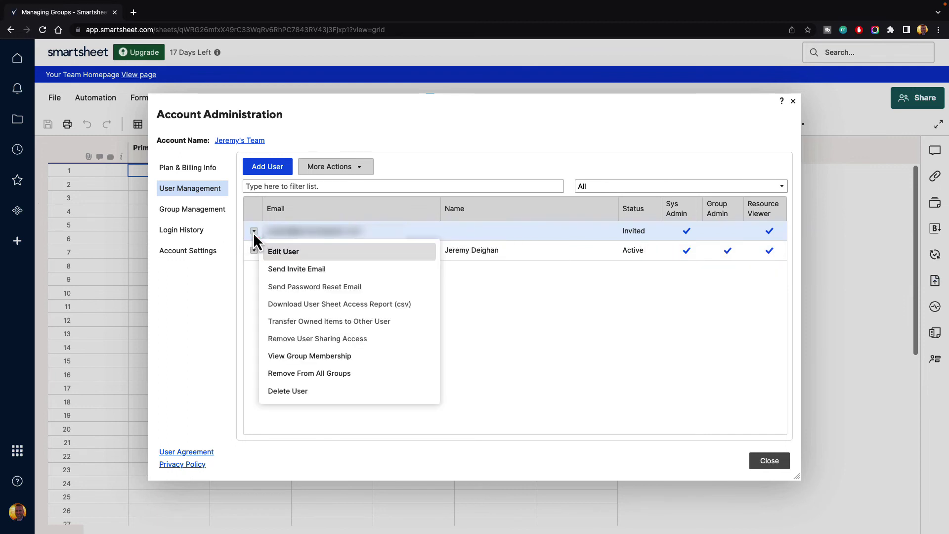
pyautogui.click(289, 255)
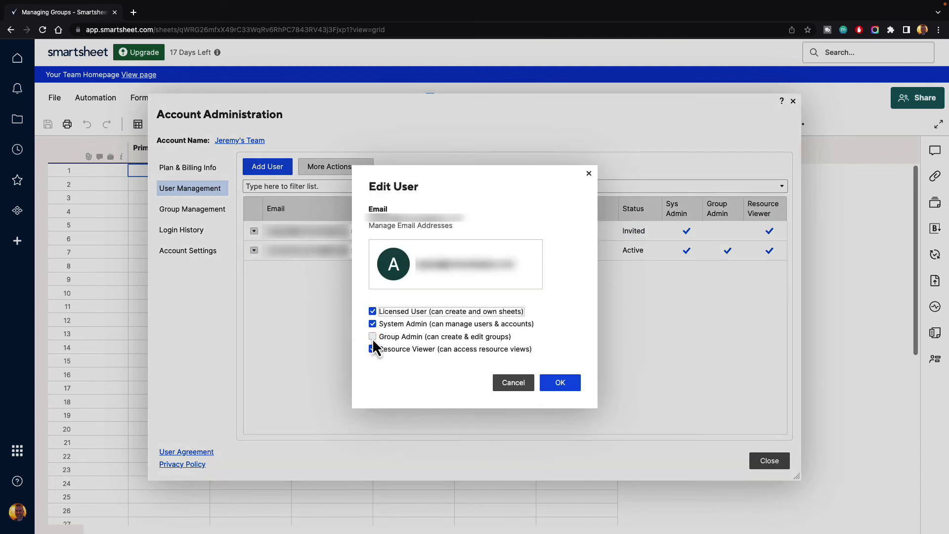
pyautogui.click(372, 336)
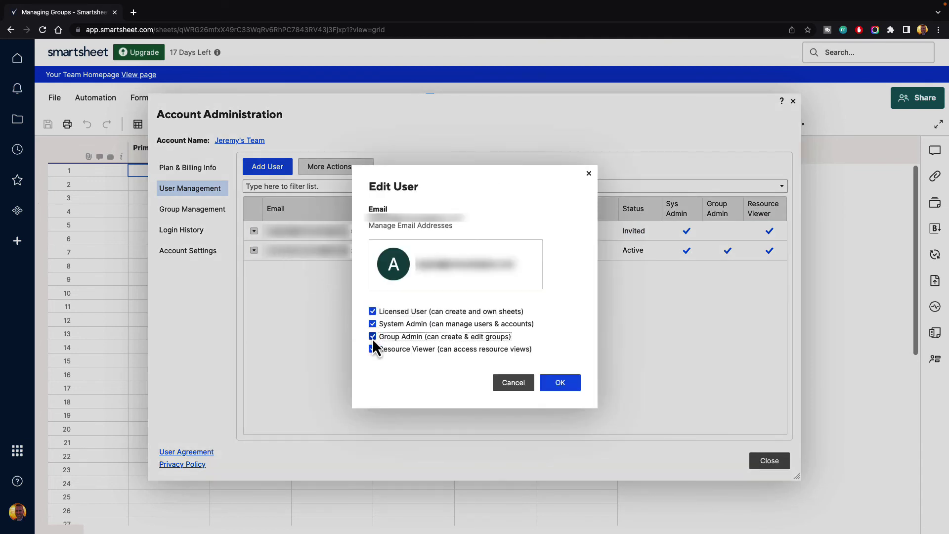
pyautogui.click(561, 384)
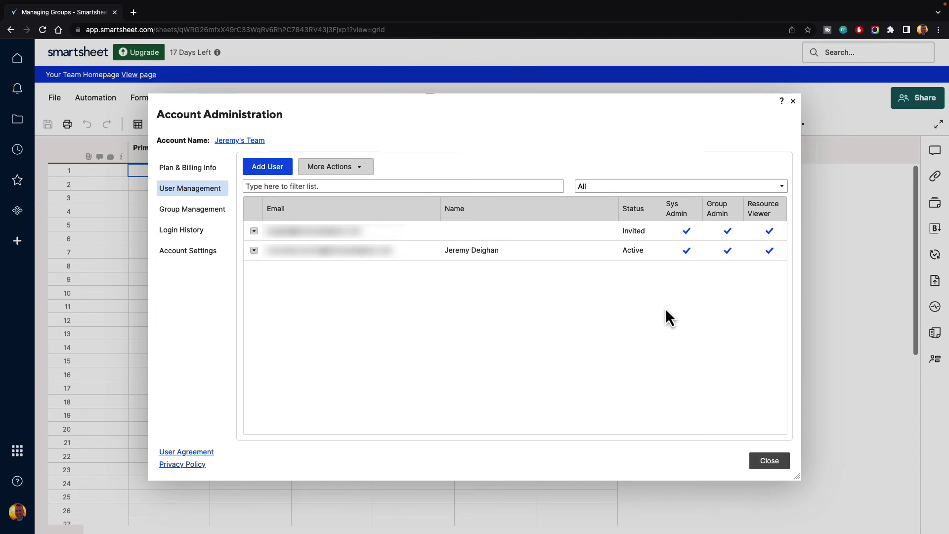
# - Open the Marketing Department group for editing in Group Management
pyautogui.click(768, 461)
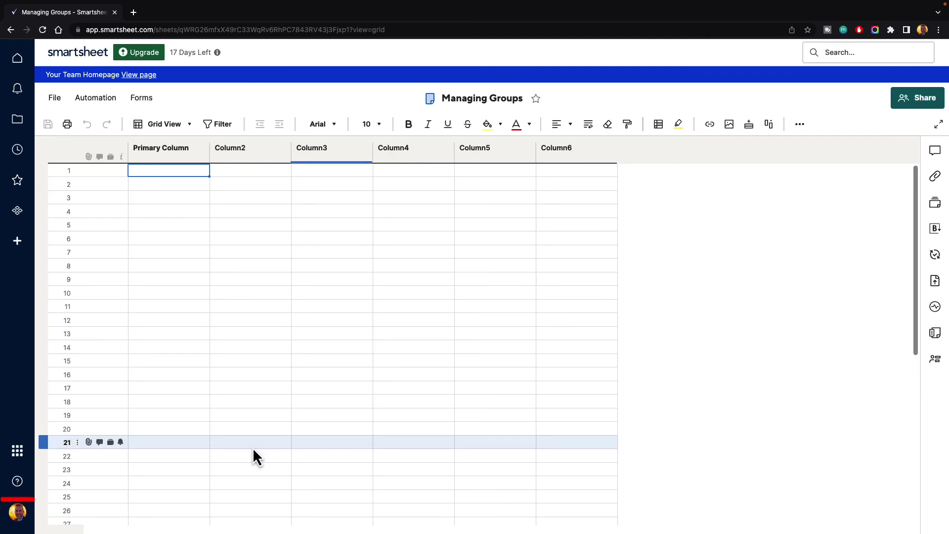
pyautogui.click(11, 514)
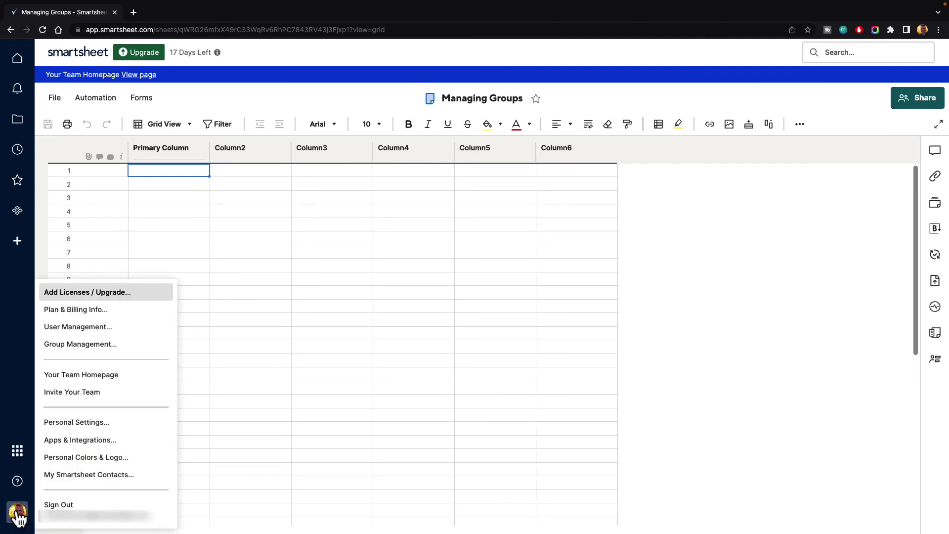
pyautogui.click(86, 346)
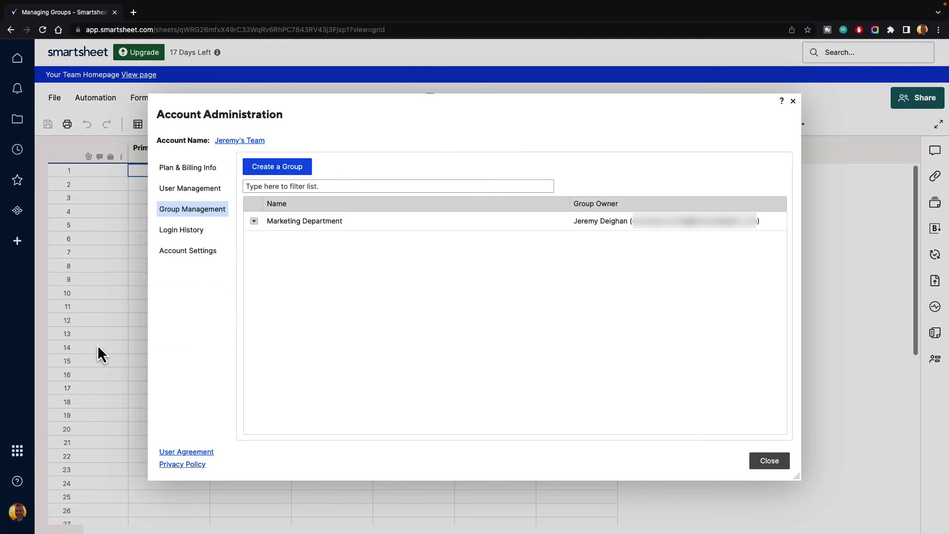
pyautogui.click(255, 223)
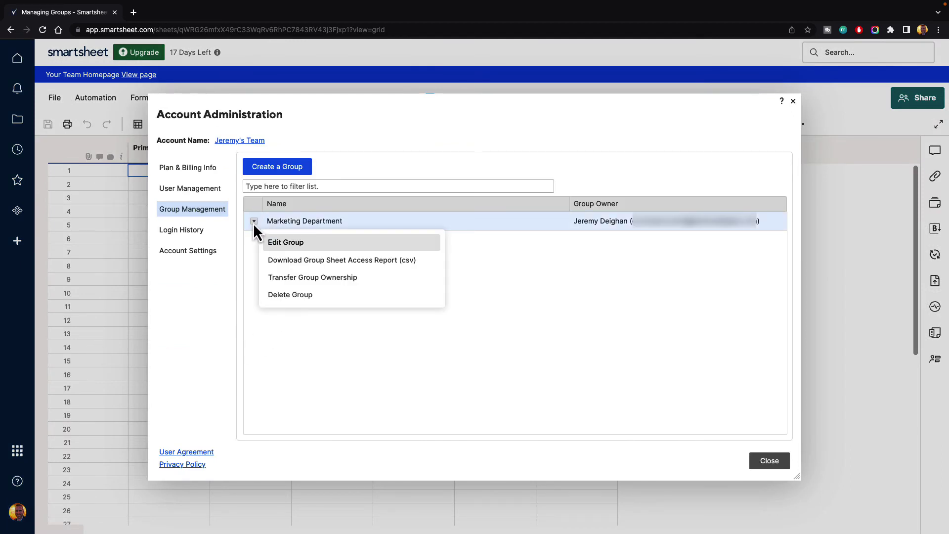
pyautogui.click(303, 247)
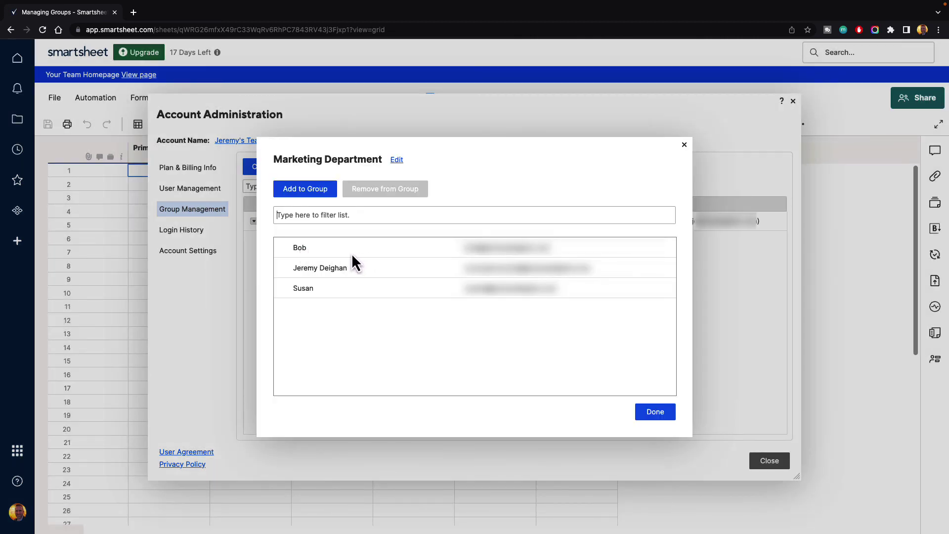
# - Search for the invited user by name, add them to Marketing Department, and save
pyautogui.click(301, 190)
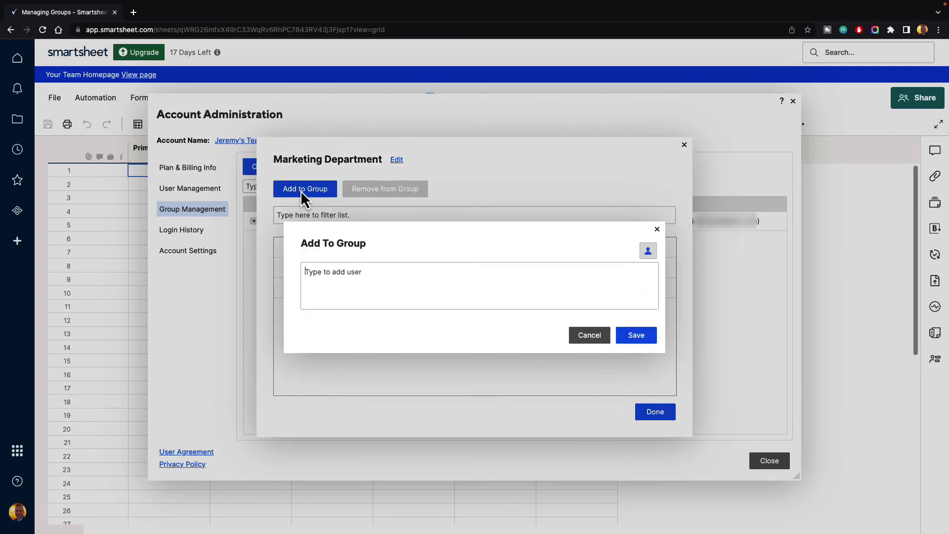
pyautogui.write('angela')
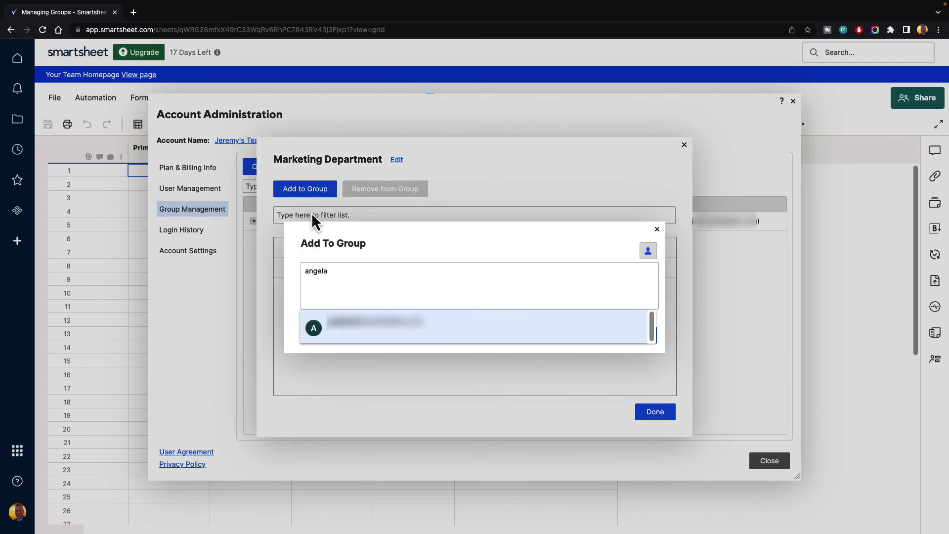
pyautogui.click(342, 330)
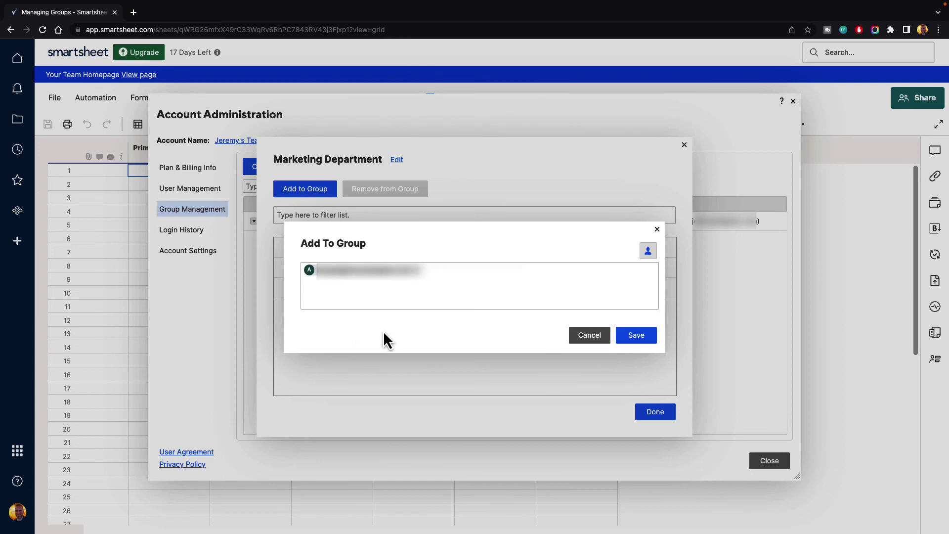
pyautogui.click(633, 340)
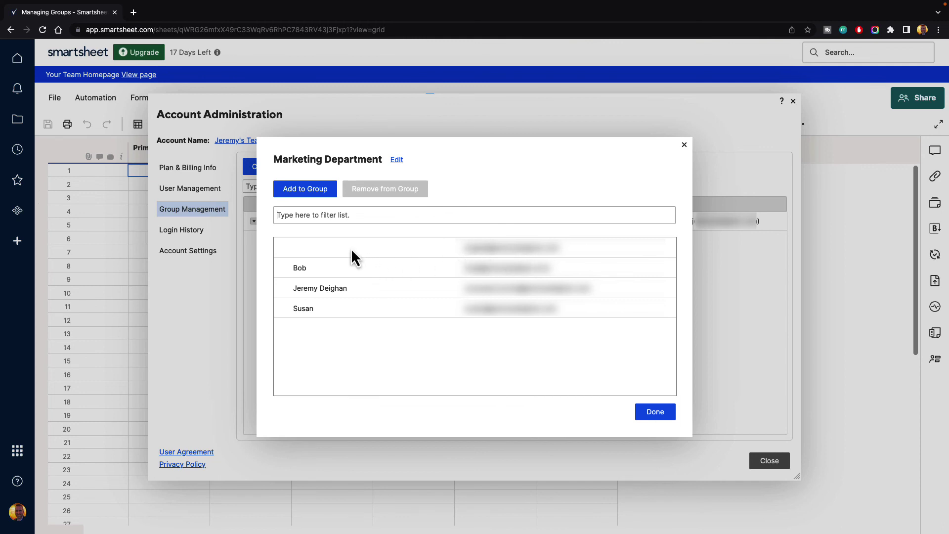
pyautogui.click(650, 414)
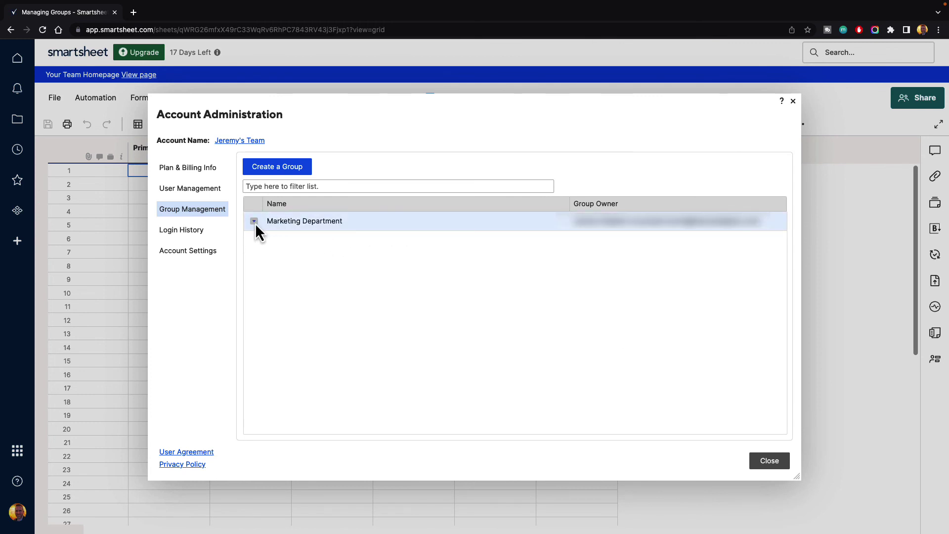
# - Open the contact picker for sharing the Managing Groups sheet
pyautogui.click(770, 462)
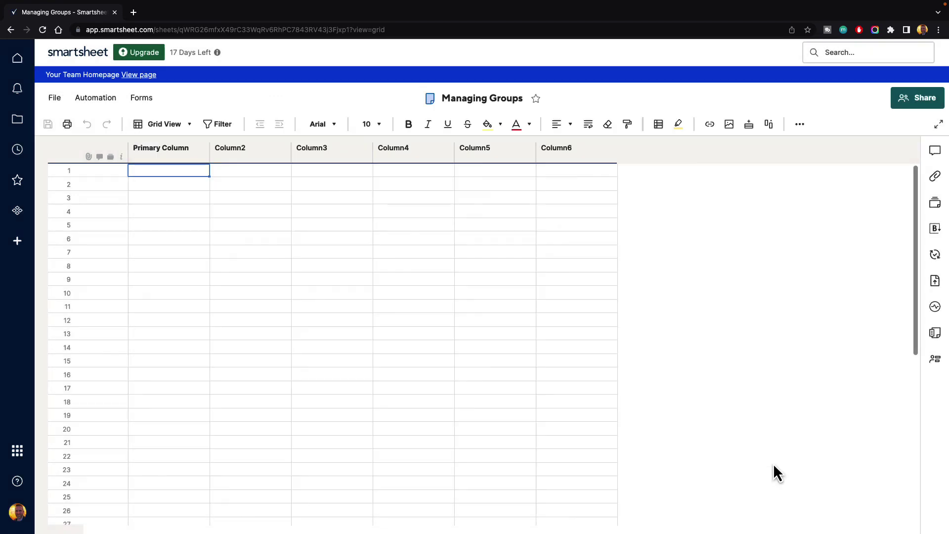
pyautogui.click(923, 112)
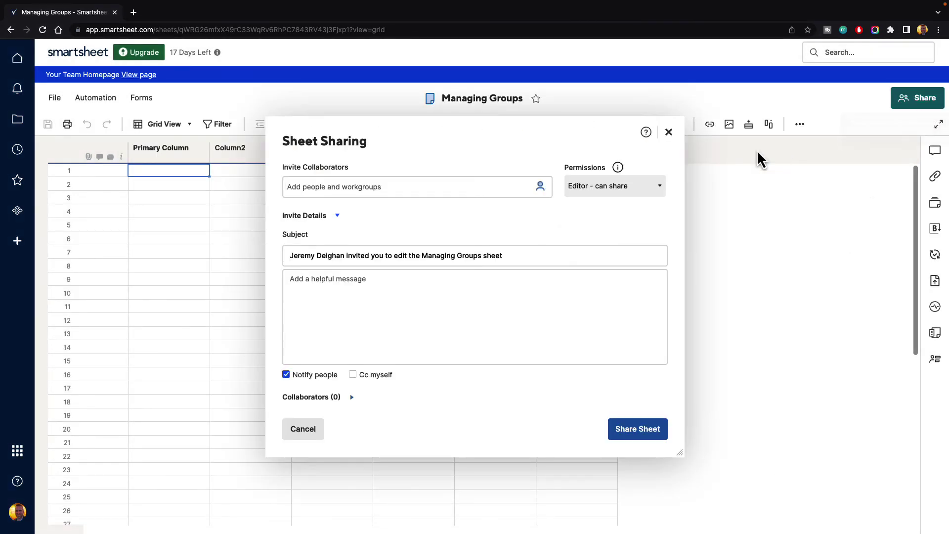
pyautogui.click(541, 189)
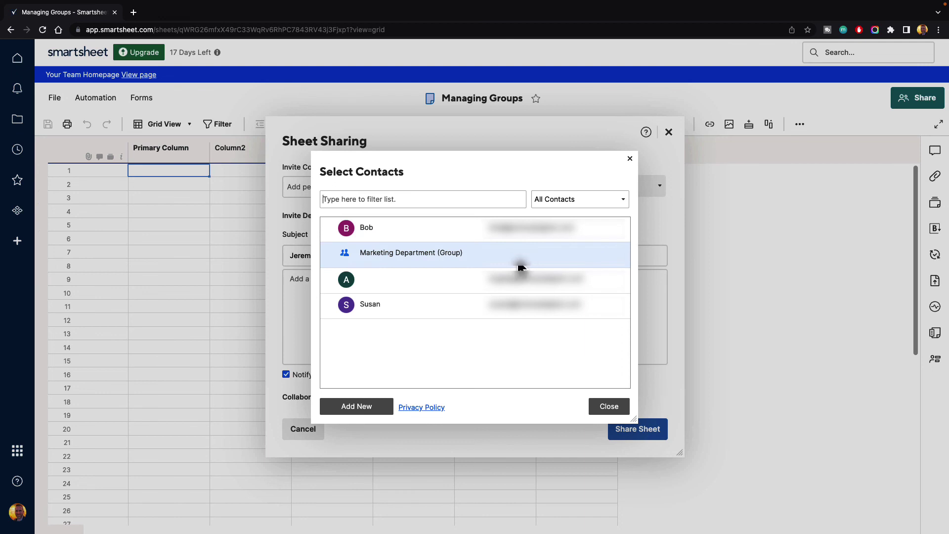
# - Toggle the contact filter between personal contacts and team users and groups, ending on My Smartsheet Contacts
pyautogui.click(559, 202)
pyautogui.click(562, 223)
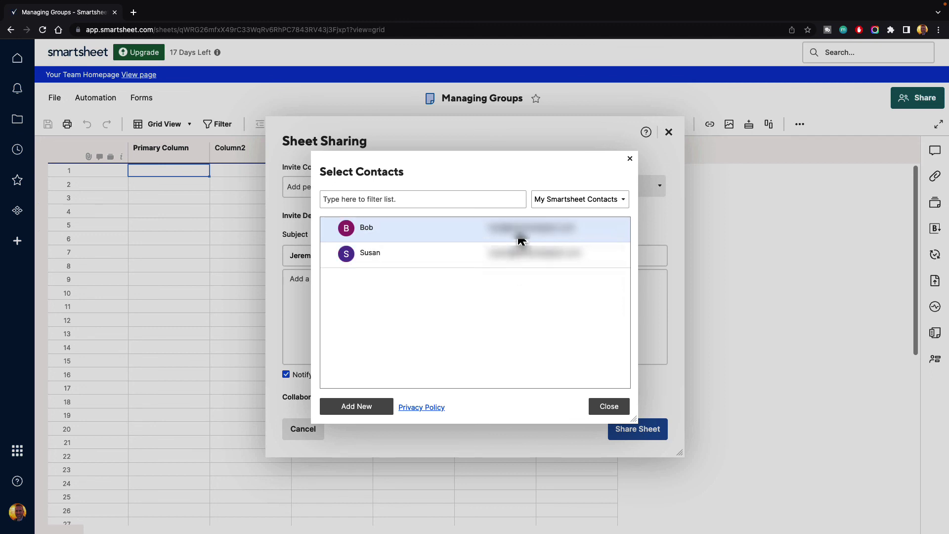
pyautogui.click(560, 201)
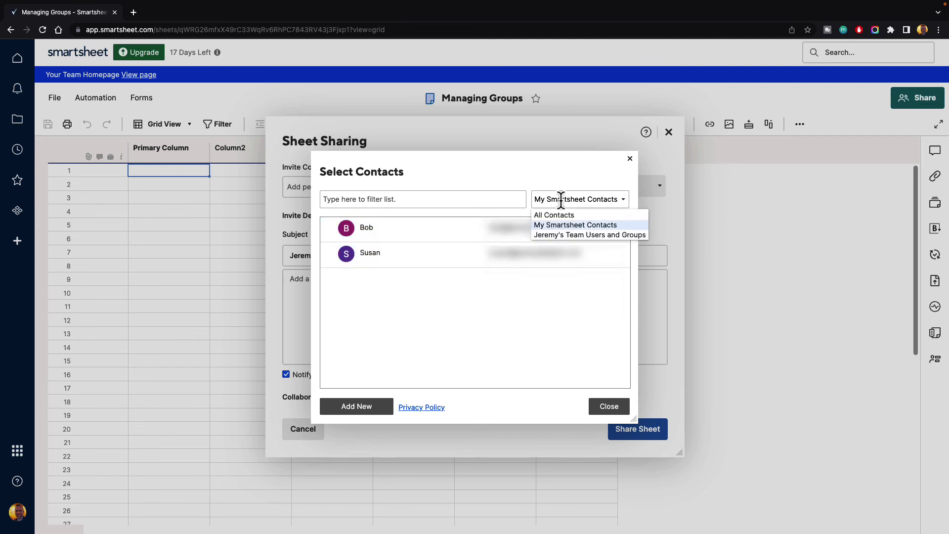
pyautogui.click(598, 236)
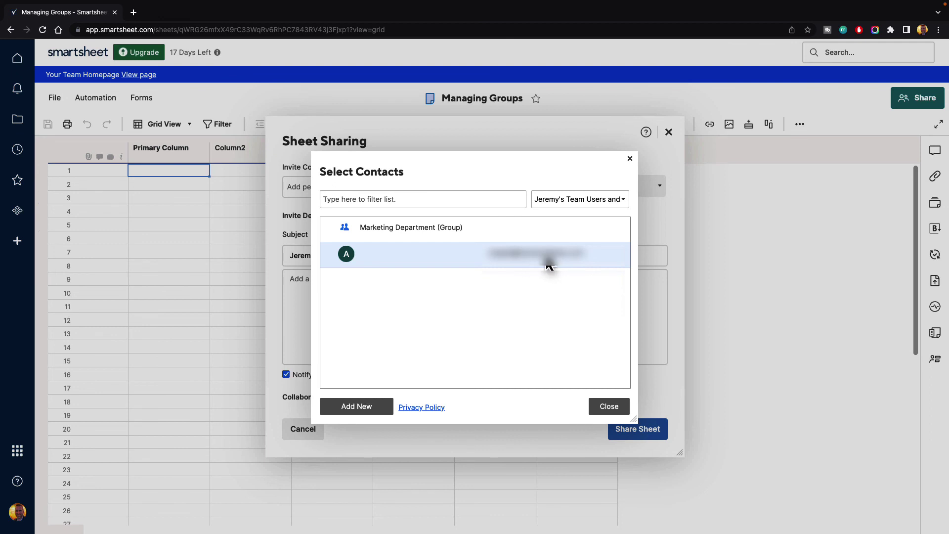
pyautogui.click(557, 200)
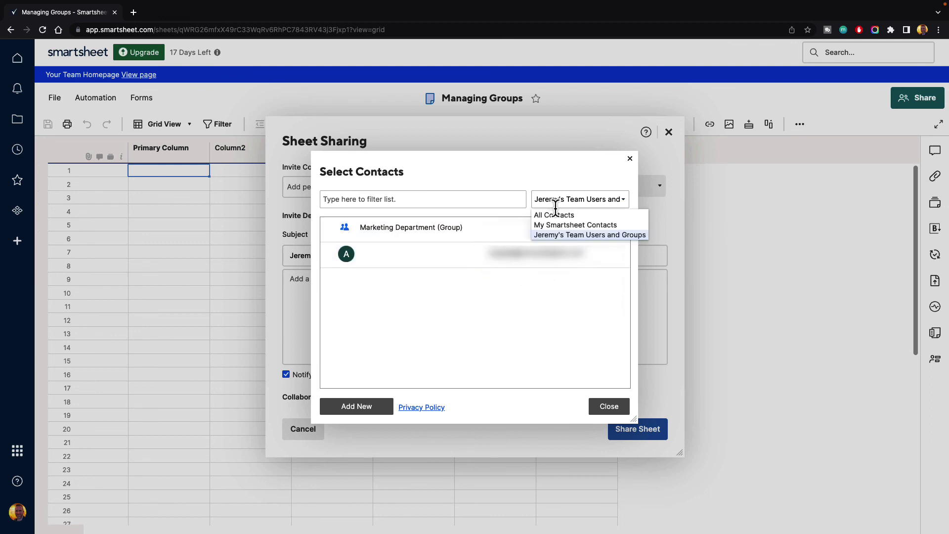
pyautogui.click(561, 225)
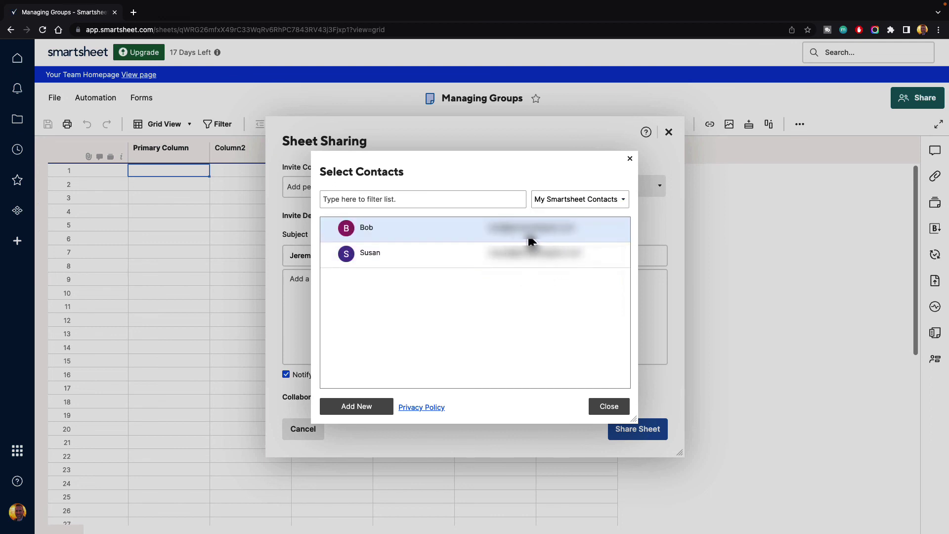